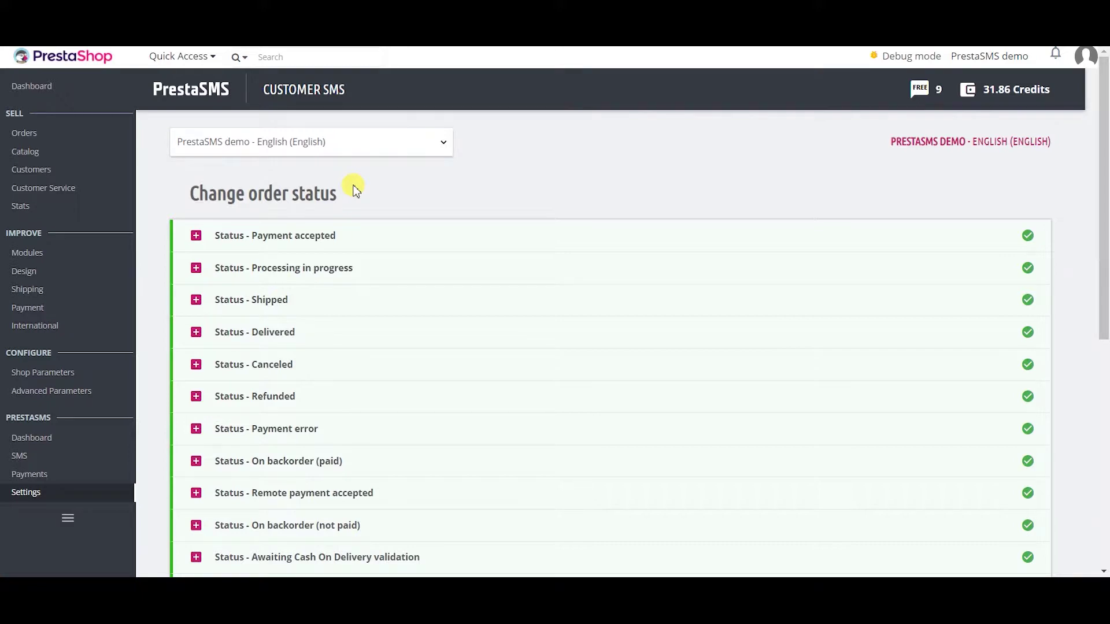
Step: Scroll the Customer SMS settings down to the Order event notifications
scroll(355, 187, "down", 7)
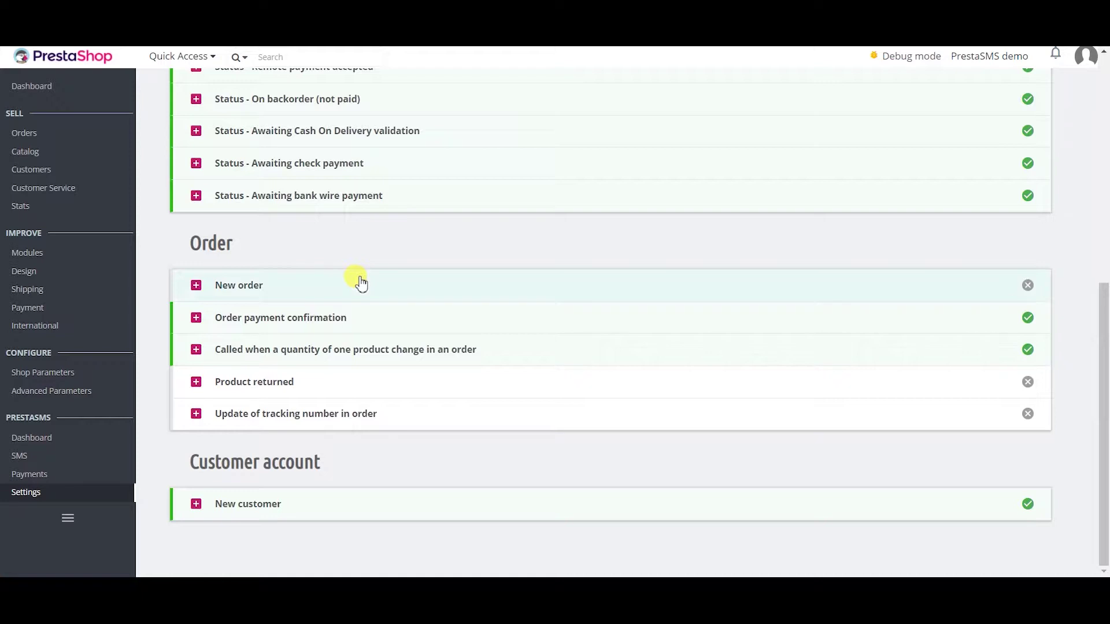
Step: Prefix the customer New order SMS with the <shop_name> tag and a colon, and activate it
left_click(361, 283)
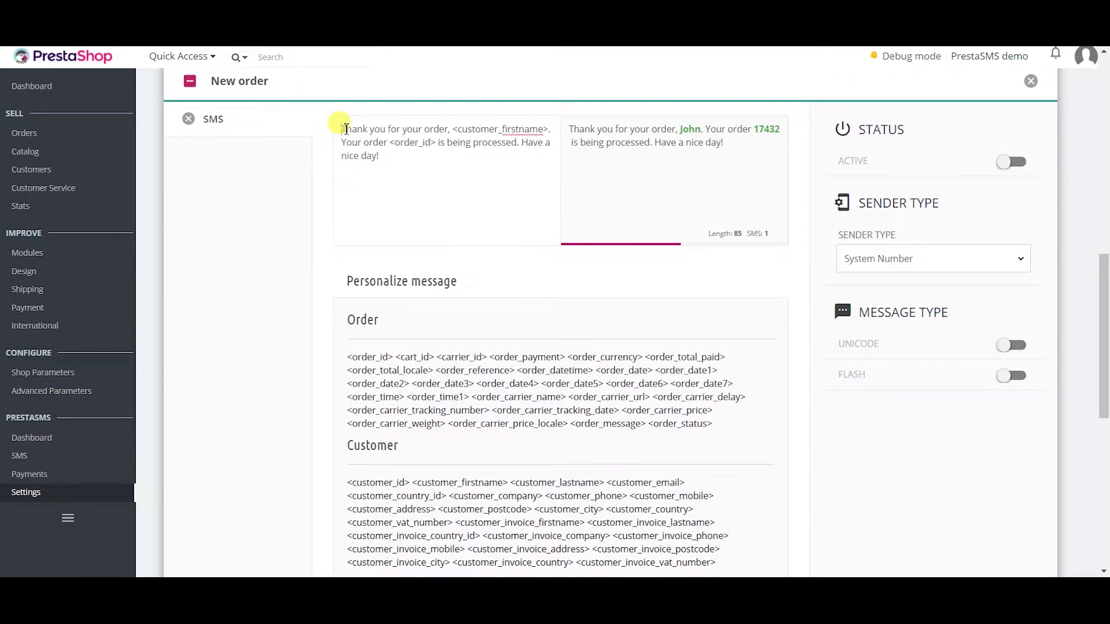
scroll(370, 185, "down", 3)
left_click(497, 471)
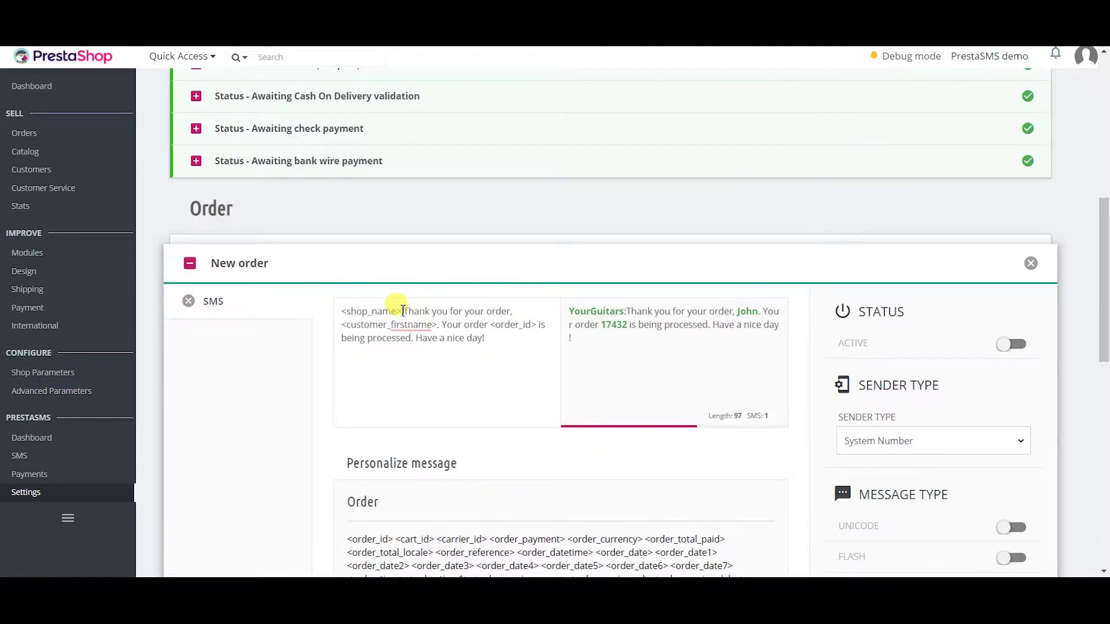
type(":")
left_click(1006, 345)
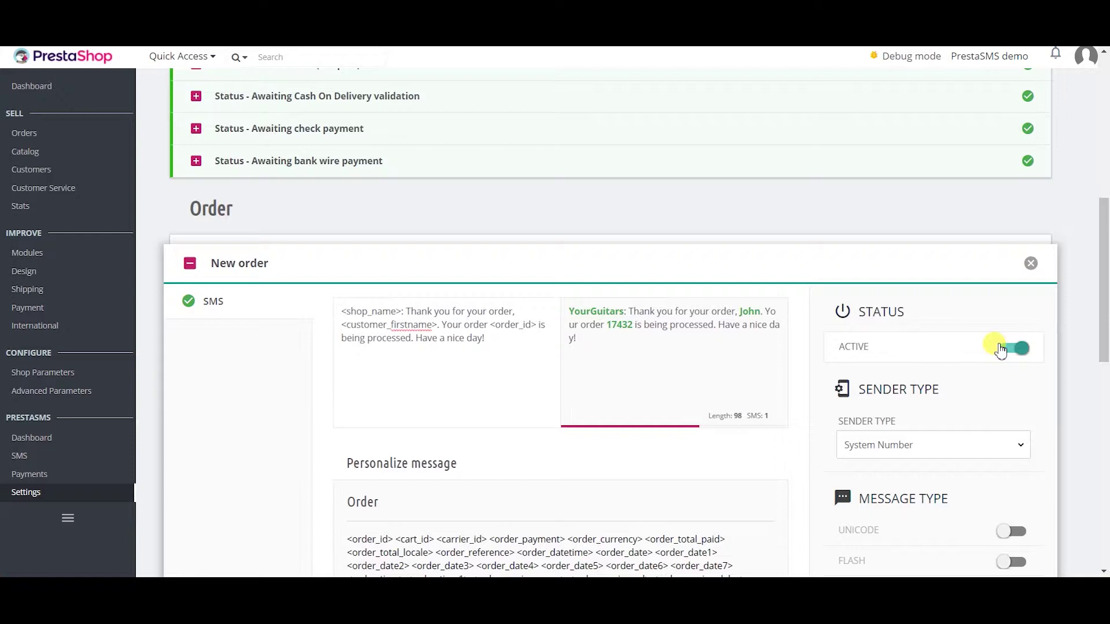
Step: Keep System Number as the sender type and save the customer New order SMS
scroll(1000, 350, "down", 3)
left_click(961, 300)
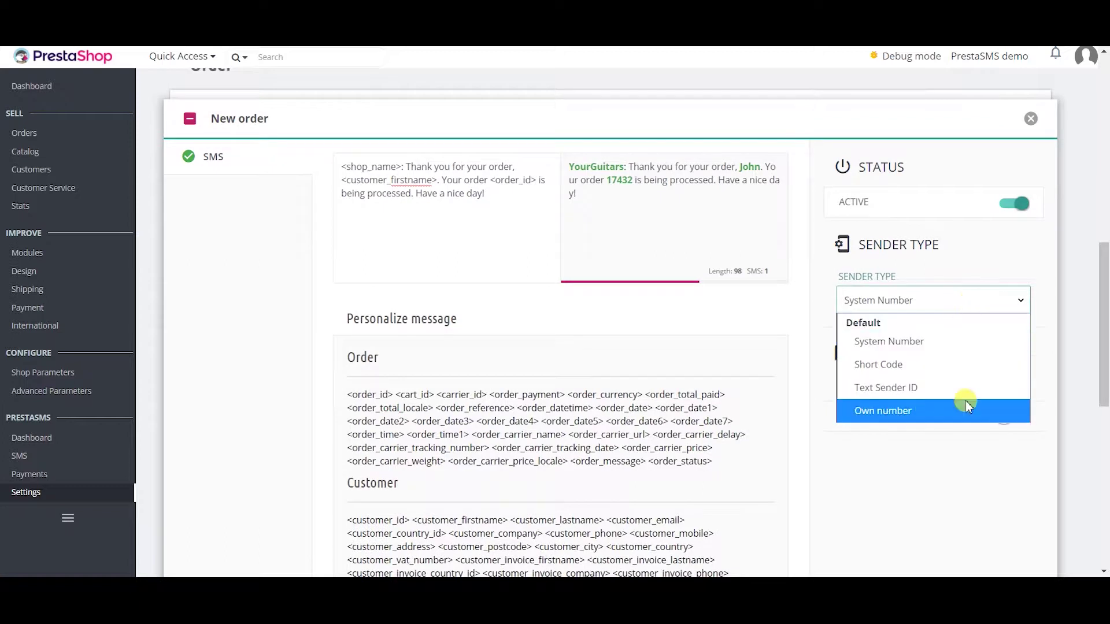
left_click(944, 305)
scroll(948, 314, "down", 3)
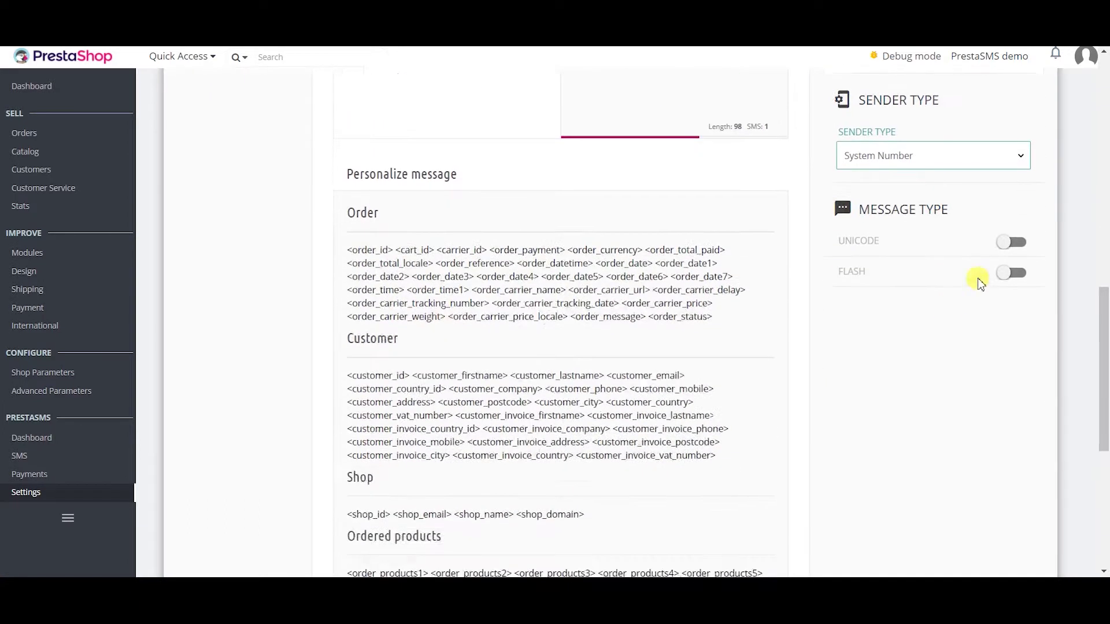
left_click(1001, 248)
scroll(936, 285, "down", 5)
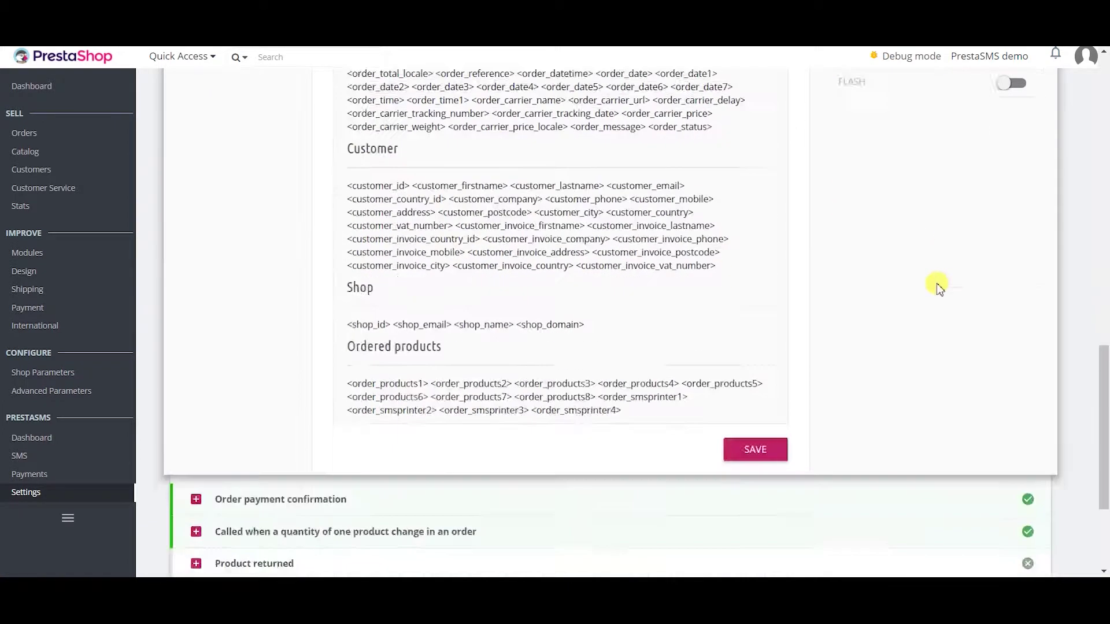
left_click(762, 349)
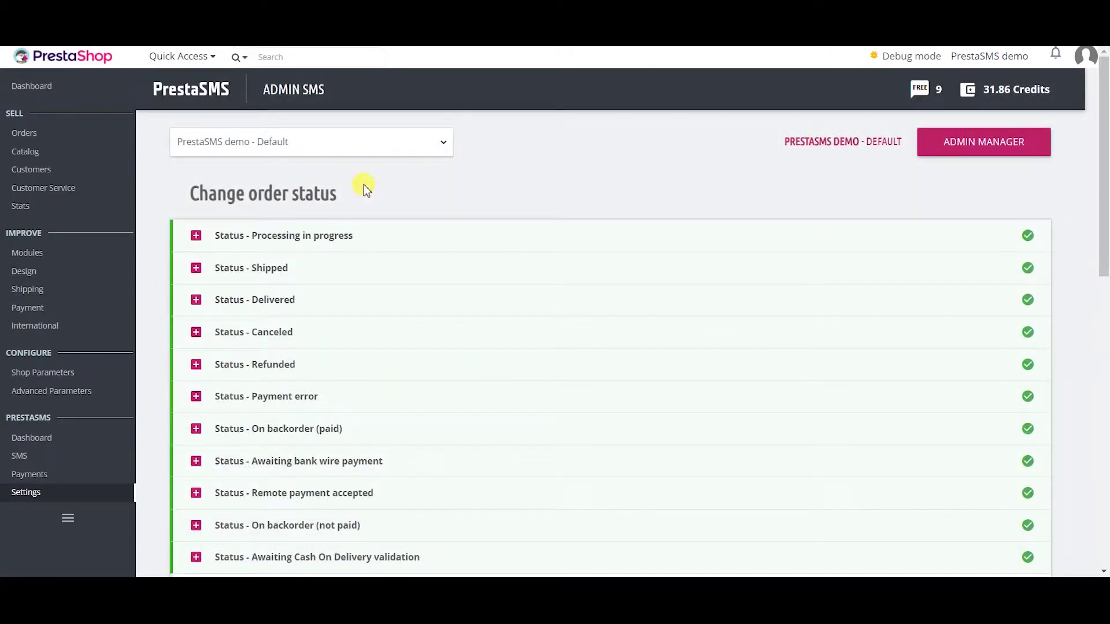
Step: Prefix the admin New order SMS with the <shop_name> tag and a colon, and activate it
scroll(365, 189, "down", 8)
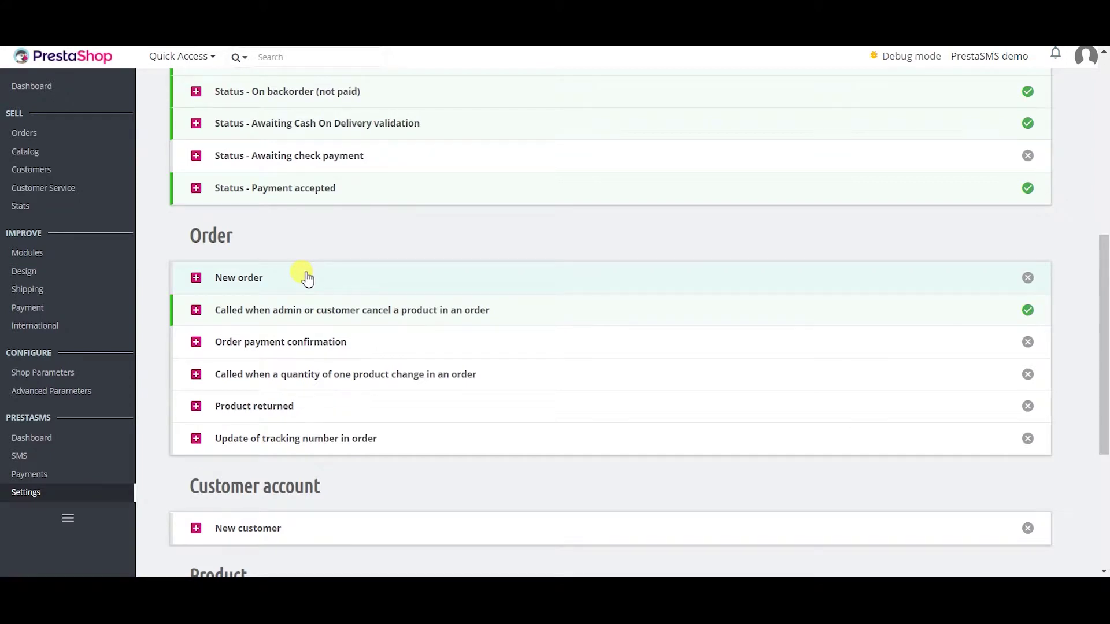
left_click(307, 279)
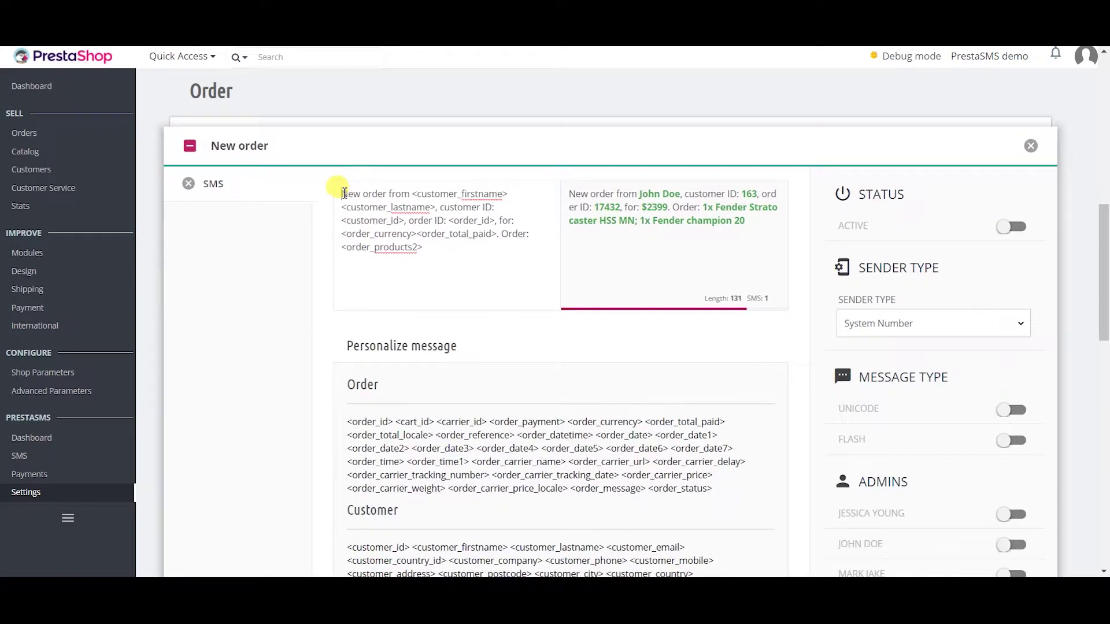
scroll(375, 231, "down", 5)
left_click(502, 398)
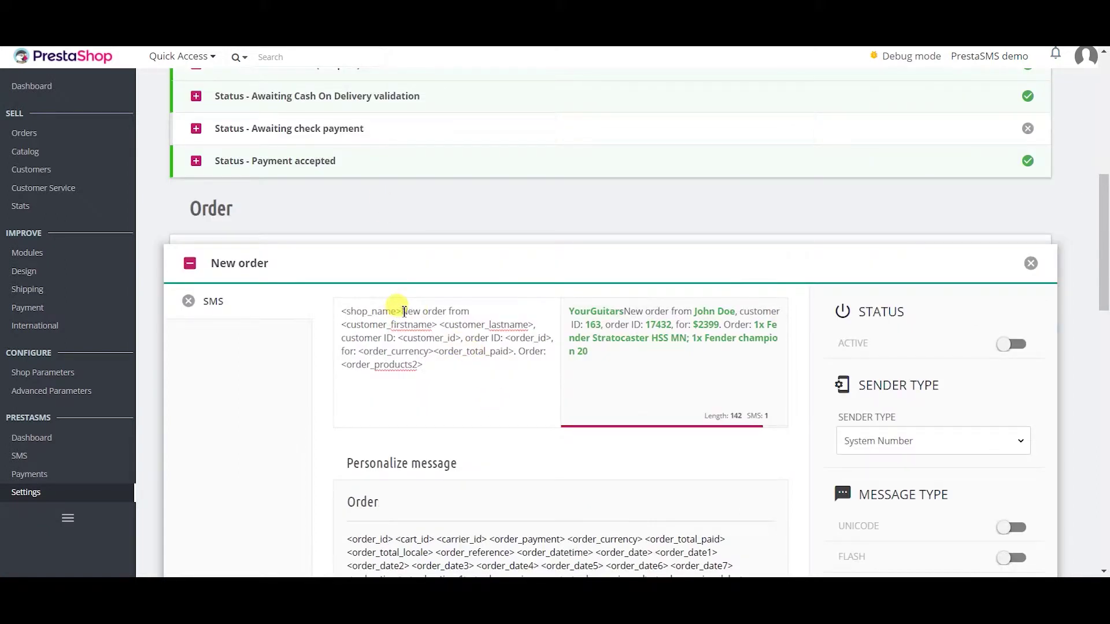
type(":")
left_click(1011, 344)
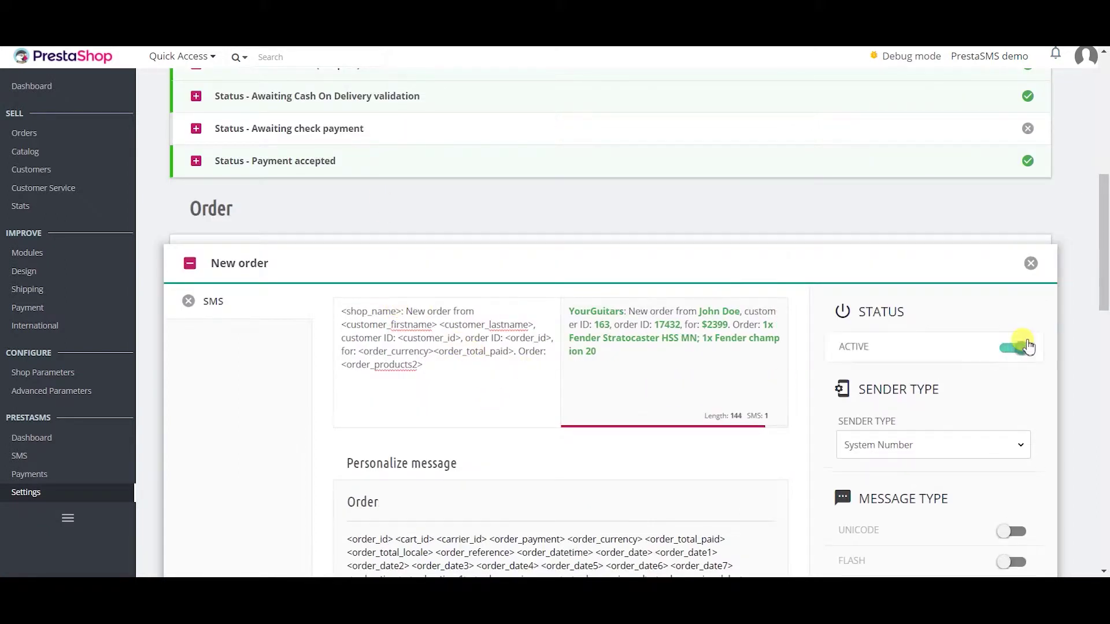
Step: Keep System Number as sender, enable the alert for two admins, and save
scroll(1023, 339, "down", 3)
left_click(1004, 305)
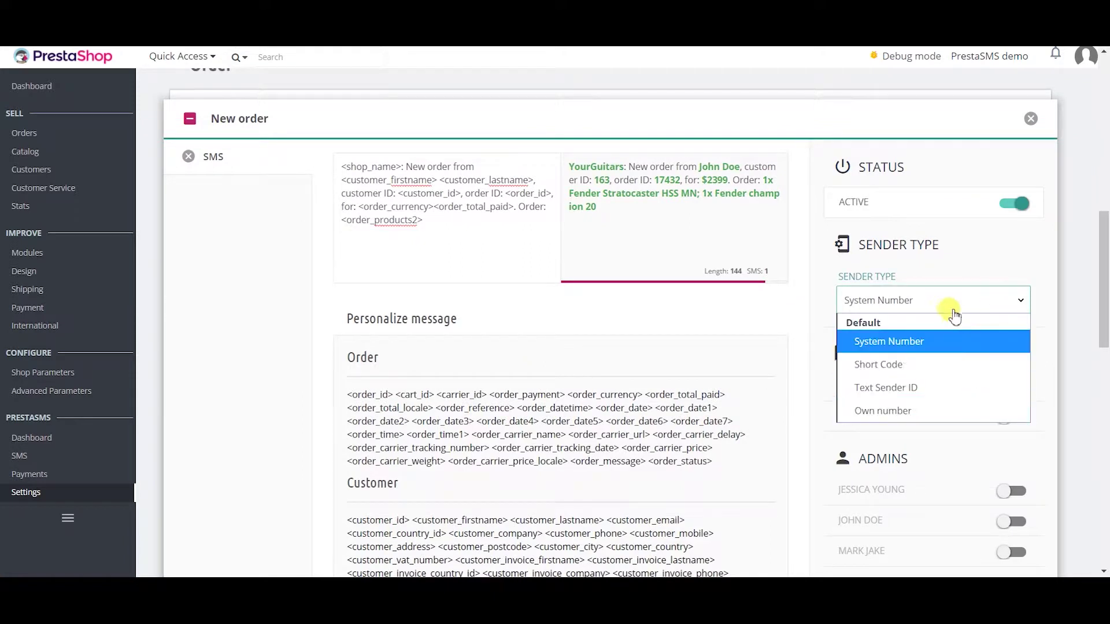
left_click(948, 341)
scroll(952, 312, "down", 2)
scroll(953, 312, "down", 1)
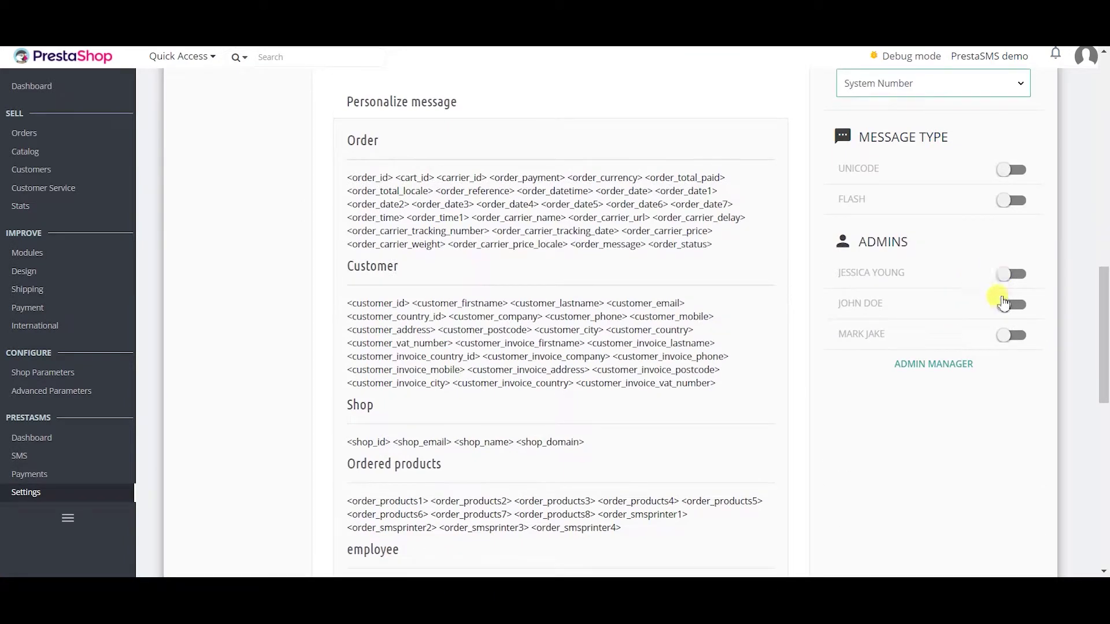
left_click(1011, 335)
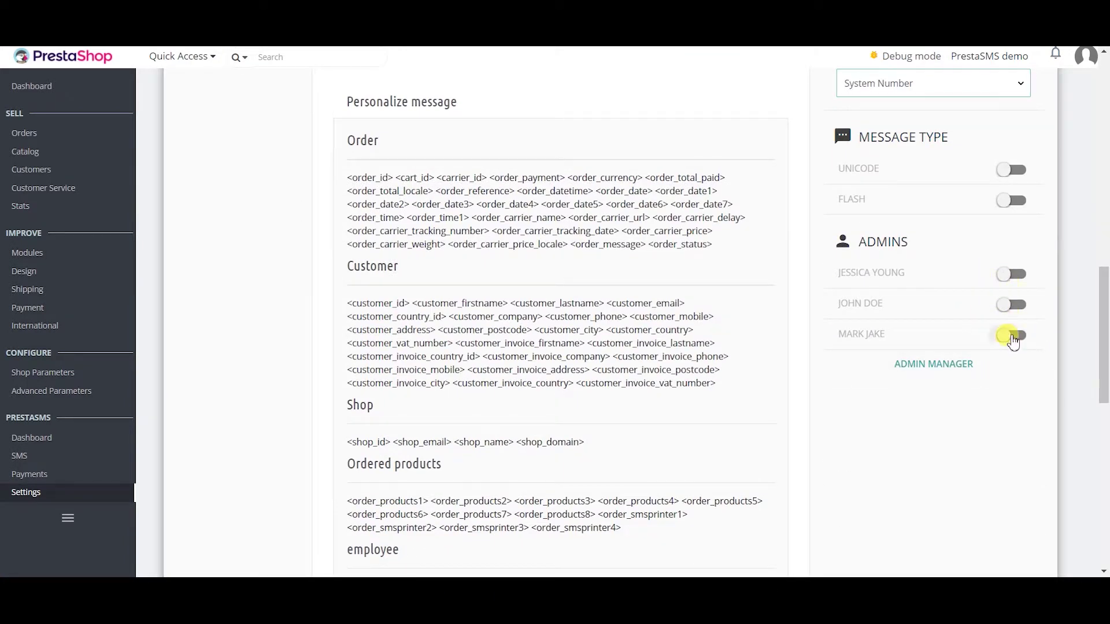
left_click(1010, 274)
scroll(878, 358, "down", 4)
left_click(761, 407)
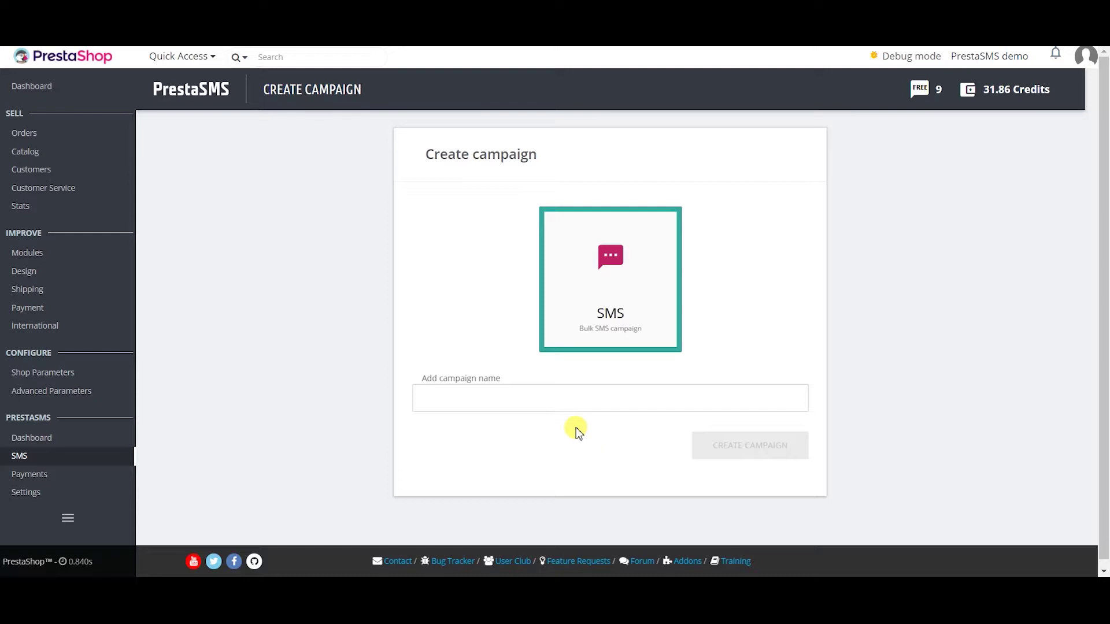
Step: Create a bulk SMS campaign named 'PrestaSMS campaign'
left_click(554, 403)
type("PrestaSMS campaign")
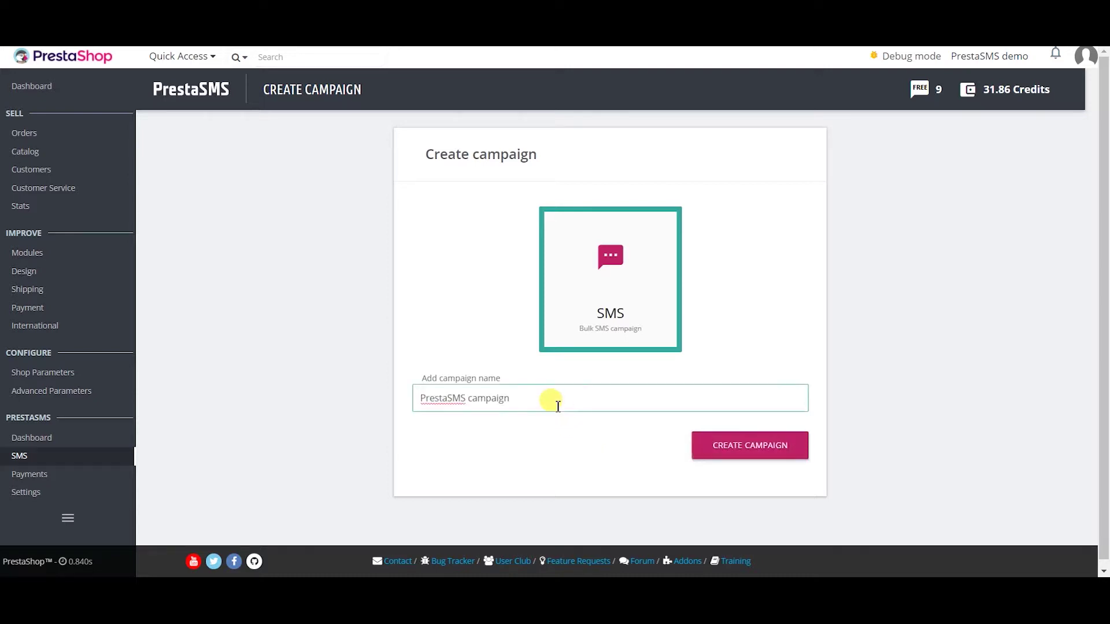
left_click(733, 456)
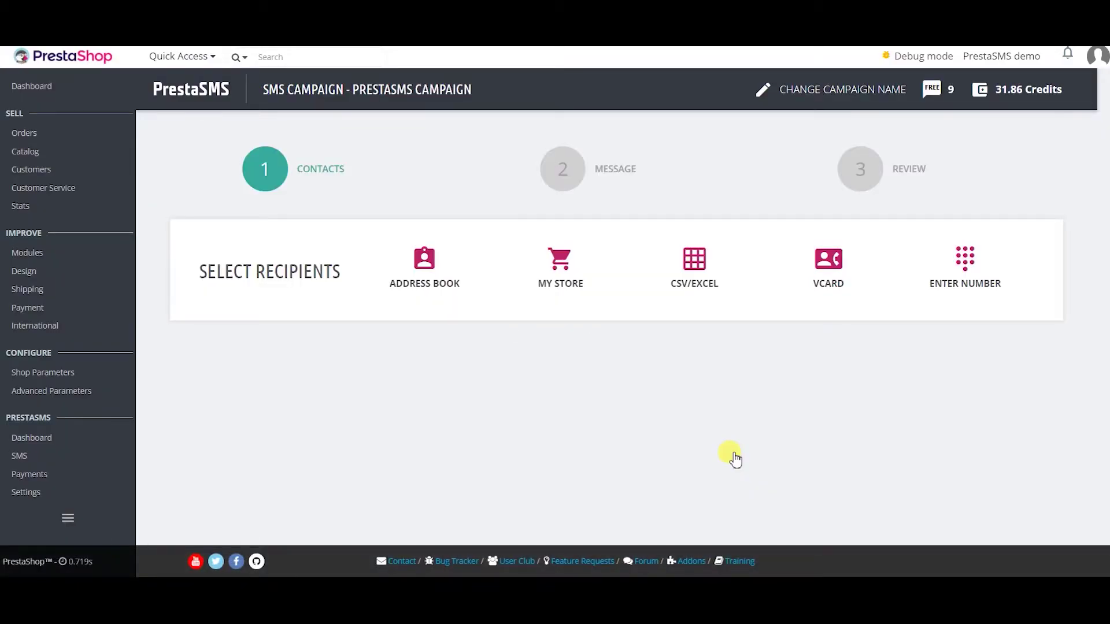
Step: Take recipients from the store's customers instead of the address book, filtered by Product
left_click(438, 282)
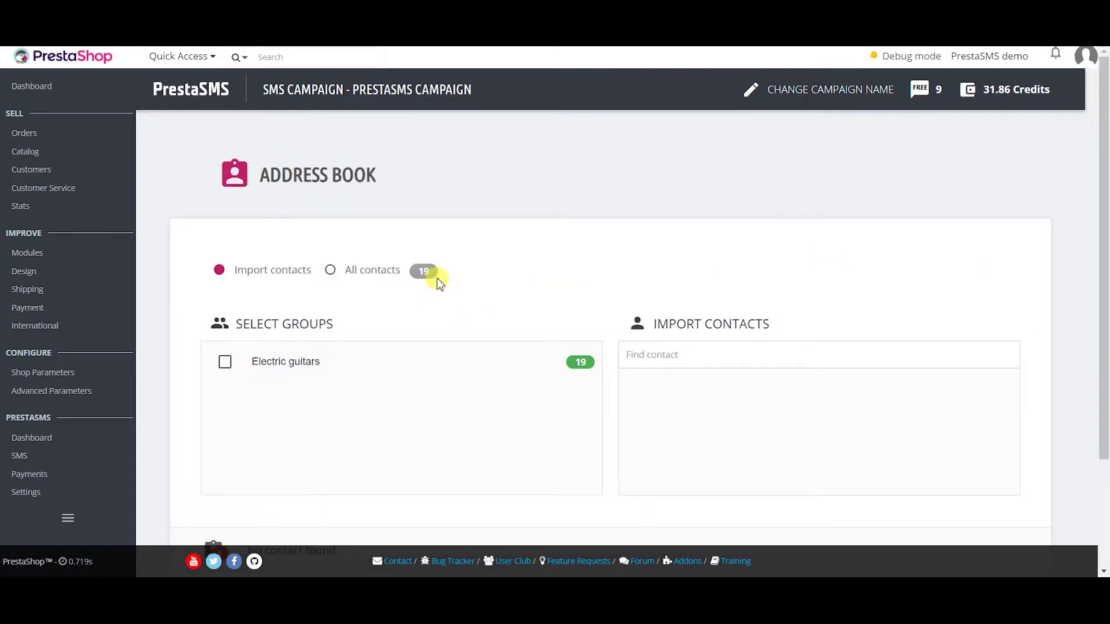
scroll(436, 279, "down", 3)
left_click(222, 471)
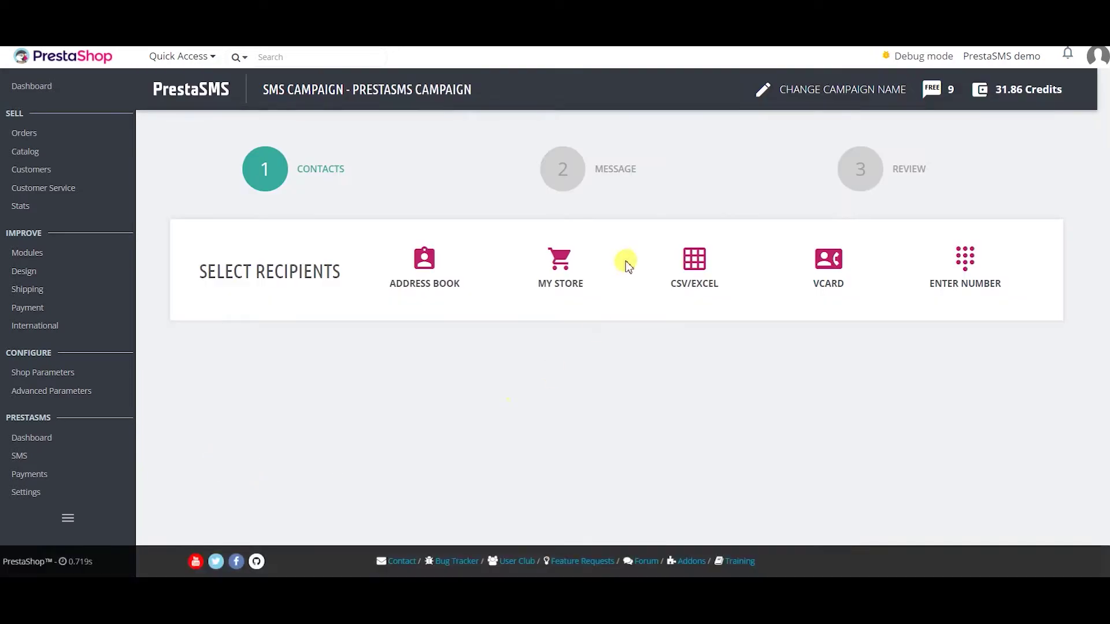
left_click(580, 267)
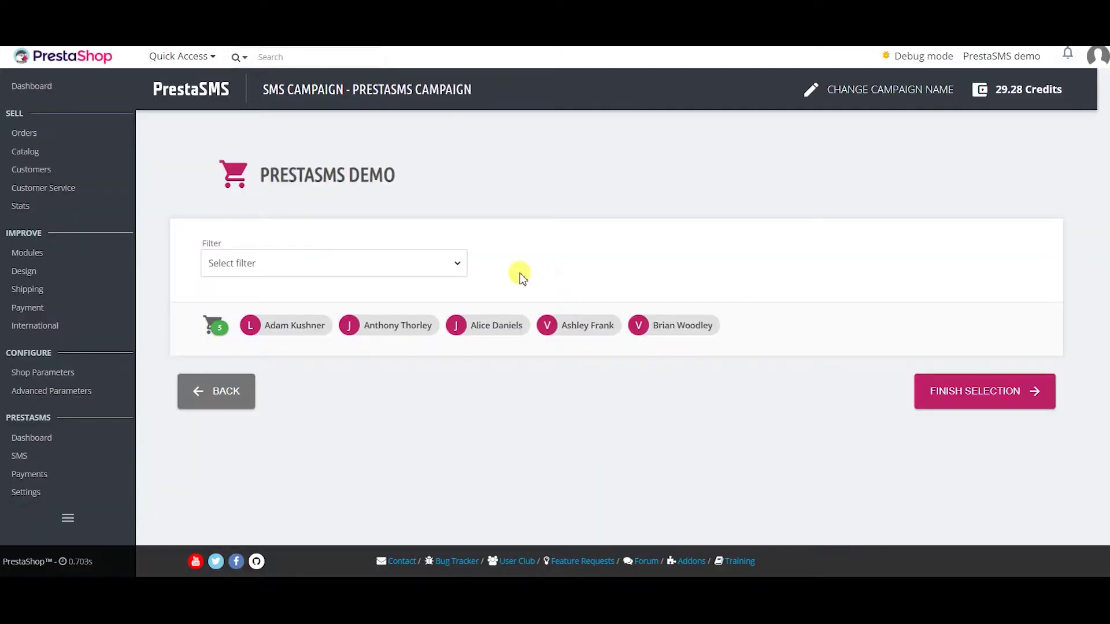
left_click(434, 269)
scroll(418, 341, "down", 2)
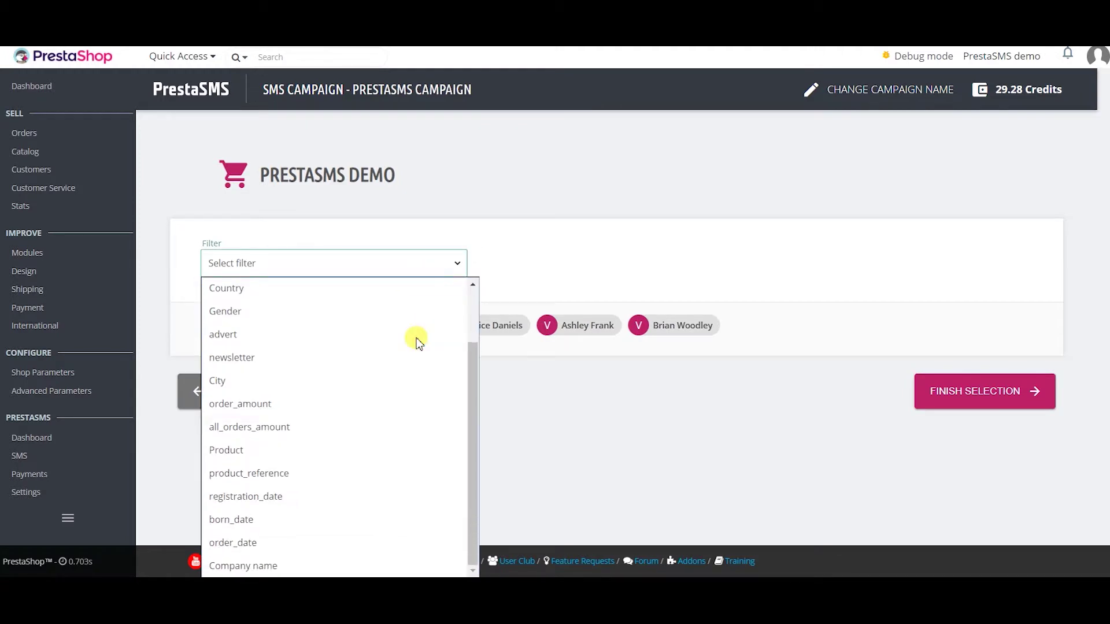
left_click(410, 449)
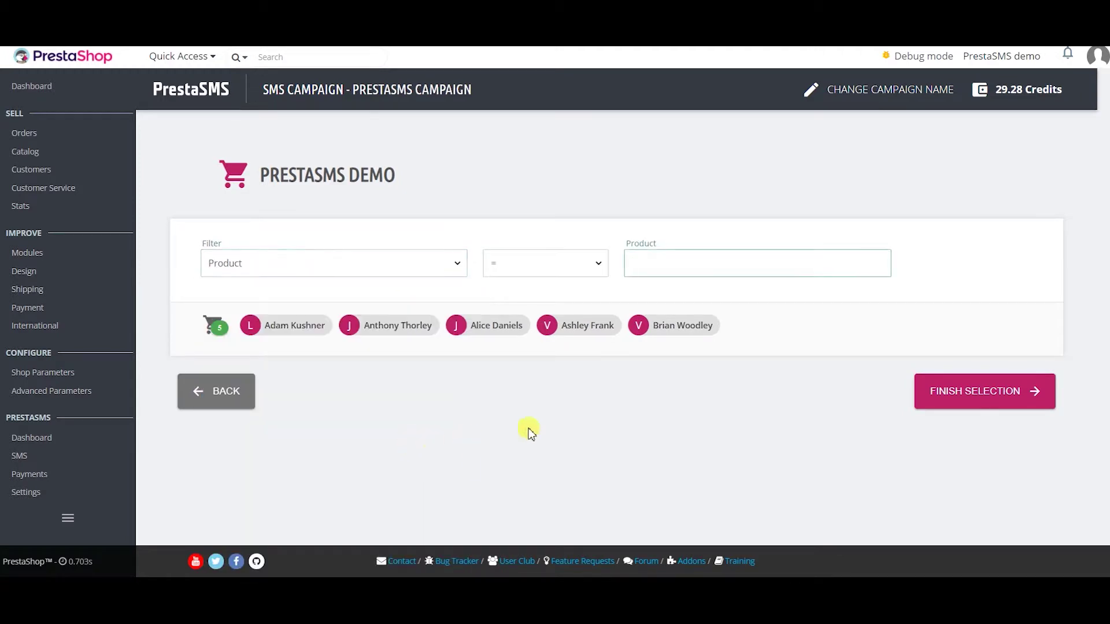
left_click(766, 262)
Step: Upload contacts.xlsx as a CSV/Excel recipient file with country United Kingdom
left_click(228, 393)
left_click(691, 272)
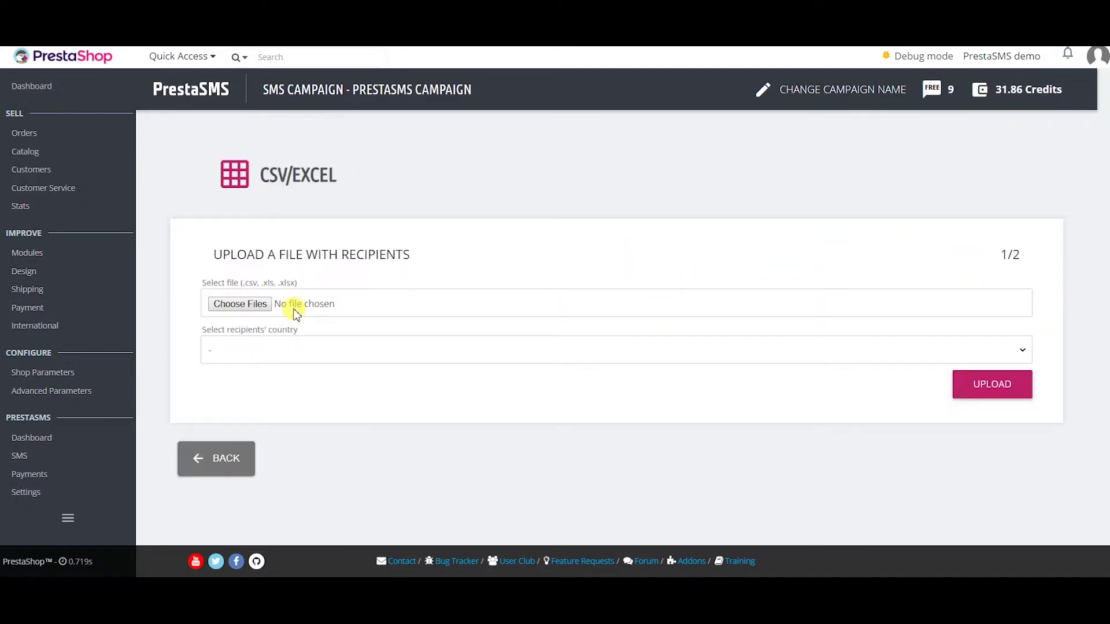
left_click(241, 308)
double_click(193, 81)
left_click(312, 356)
type("united")
key("Down")
key("Return")
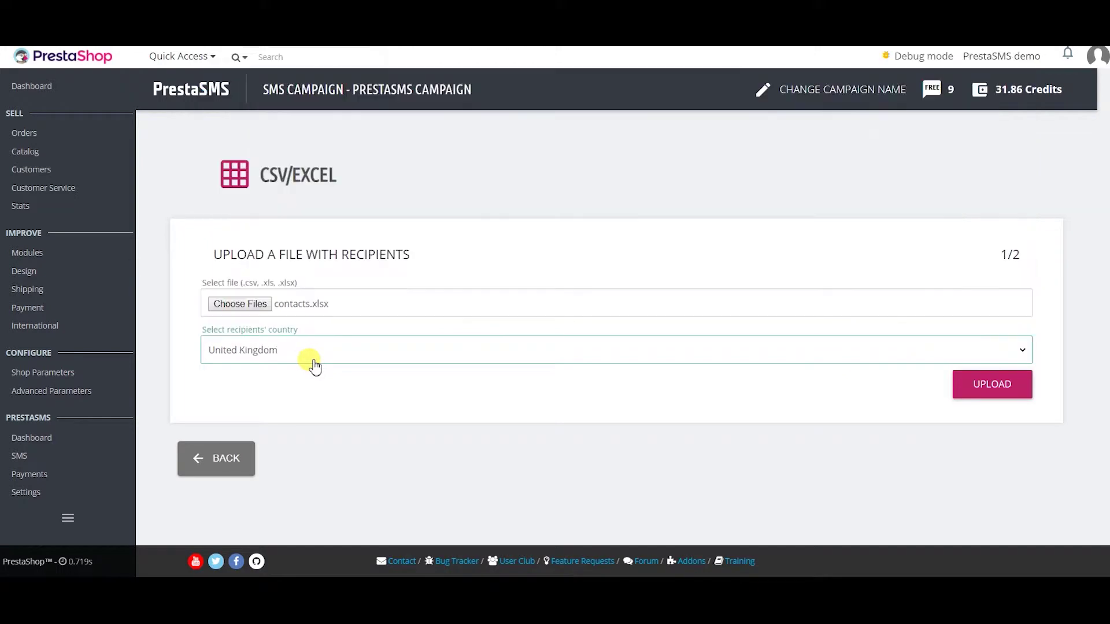
left_click(1019, 395)
Step: Label the columns First name, Last Name, Mobile phone, Email, City and Country, and save
left_click(268, 485)
type("first")
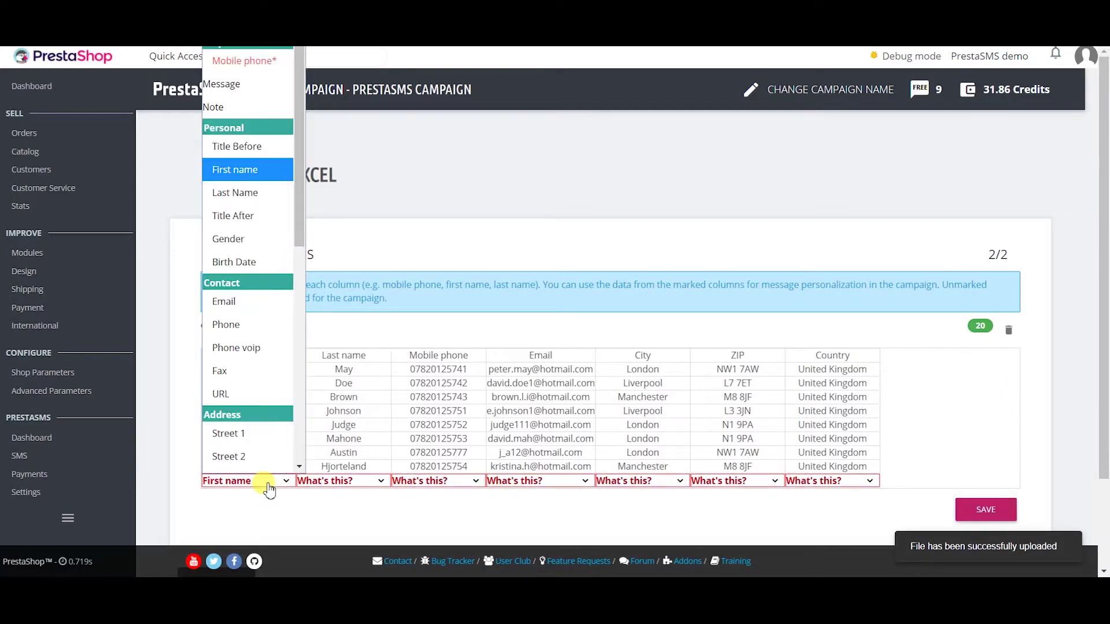
key("Return")
left_click(334, 483)
type("last")
key("Return")
left_click(433, 481)
key("Return")
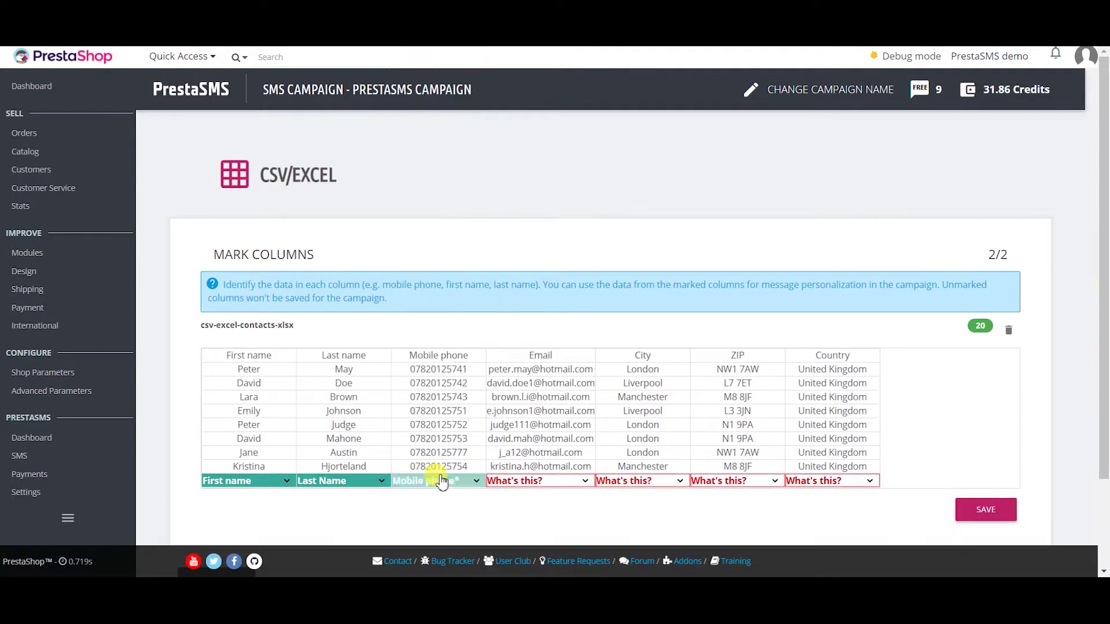
left_click(522, 481)
key("Return")
key("Tab")
type("city")
key("Return")
key("Tab")
key("Tab")
type("country")
key("Return")
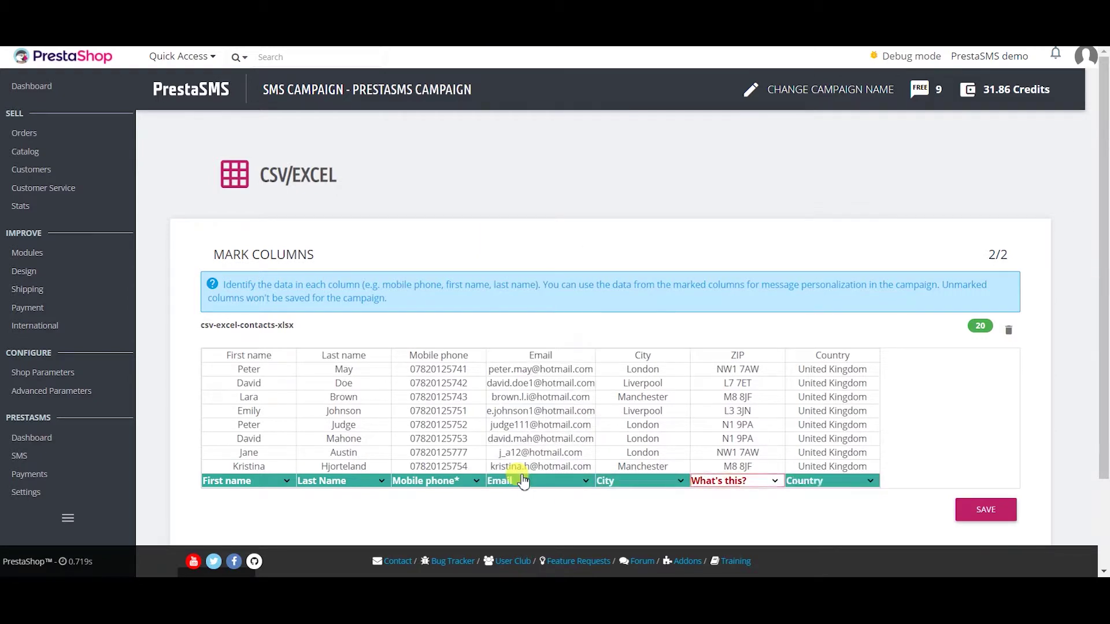
left_click(999, 513)
Step: Look at the vCard and single-number recipient options, then continue to the message
left_click(824, 292)
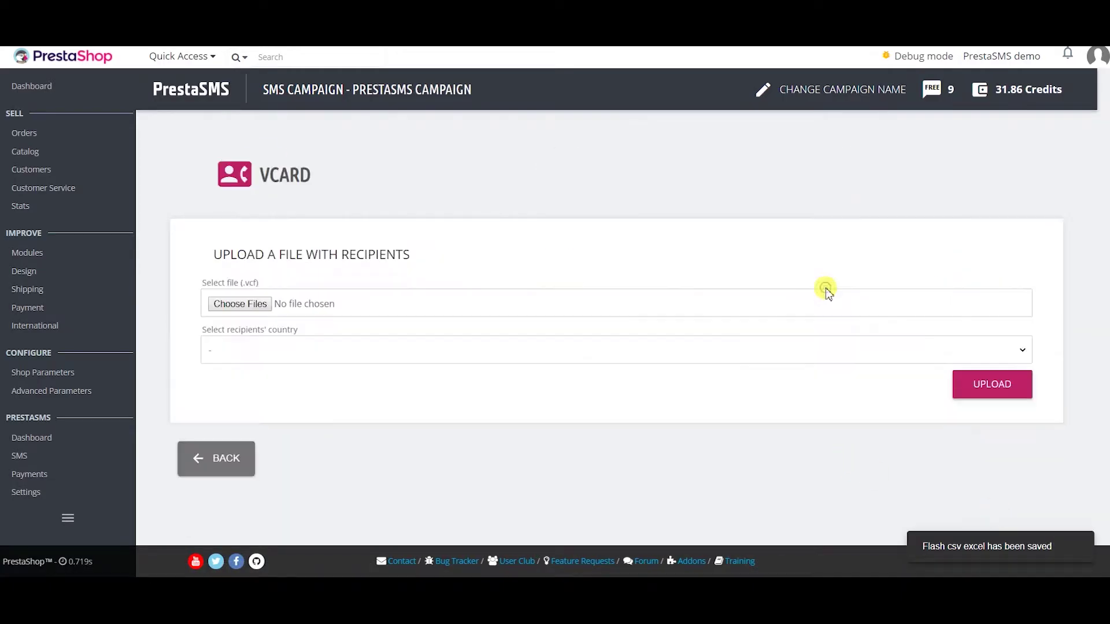
left_click(254, 465)
left_click(951, 249)
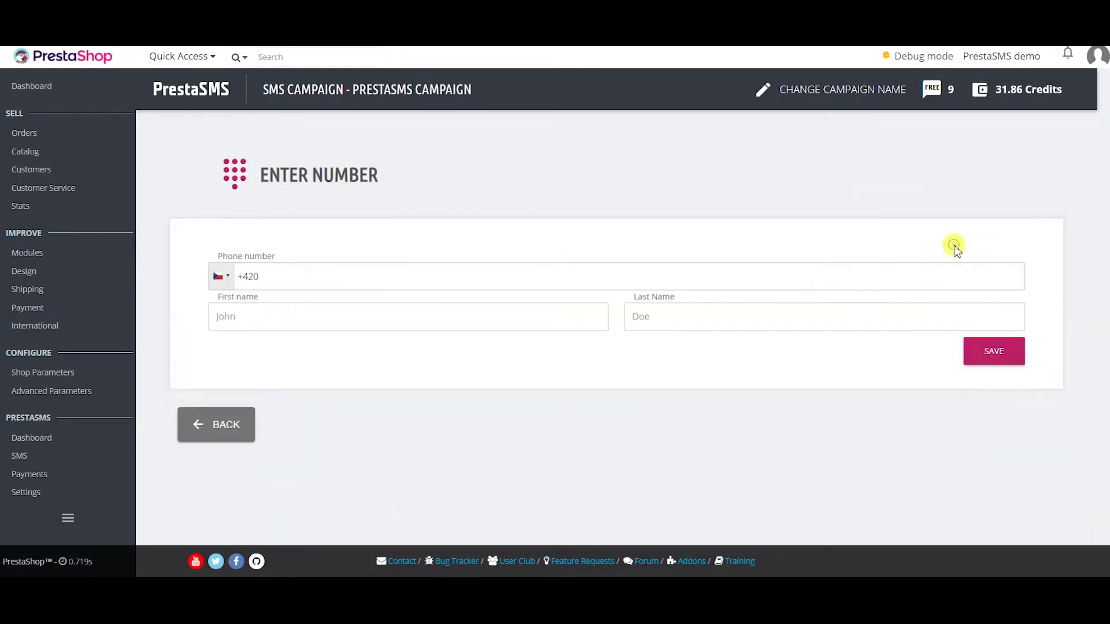
left_click(231, 428)
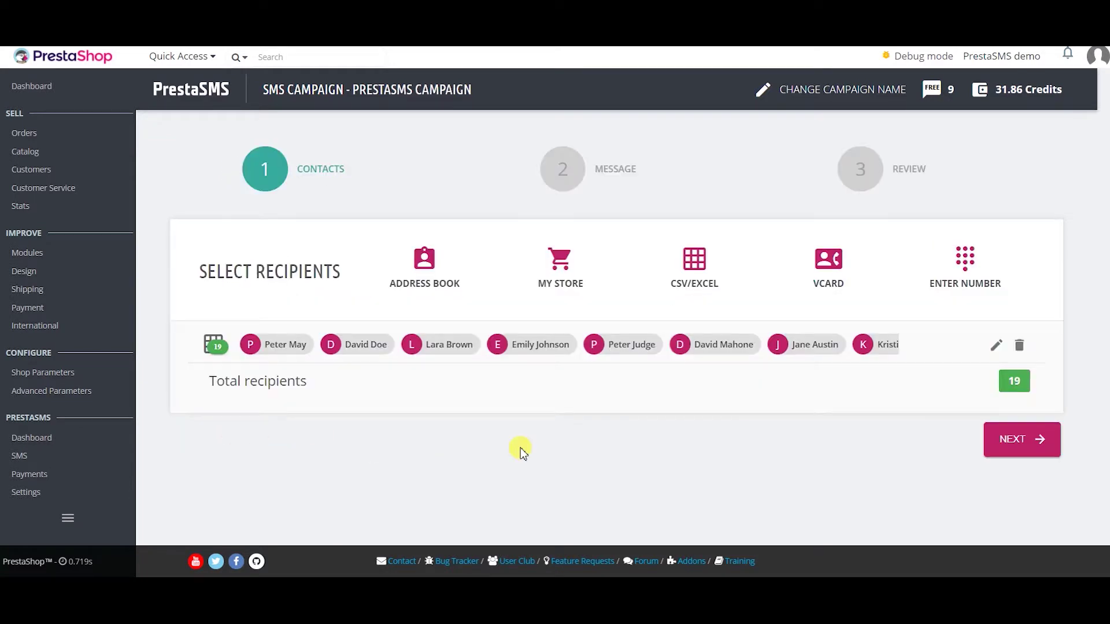
left_click(987, 450)
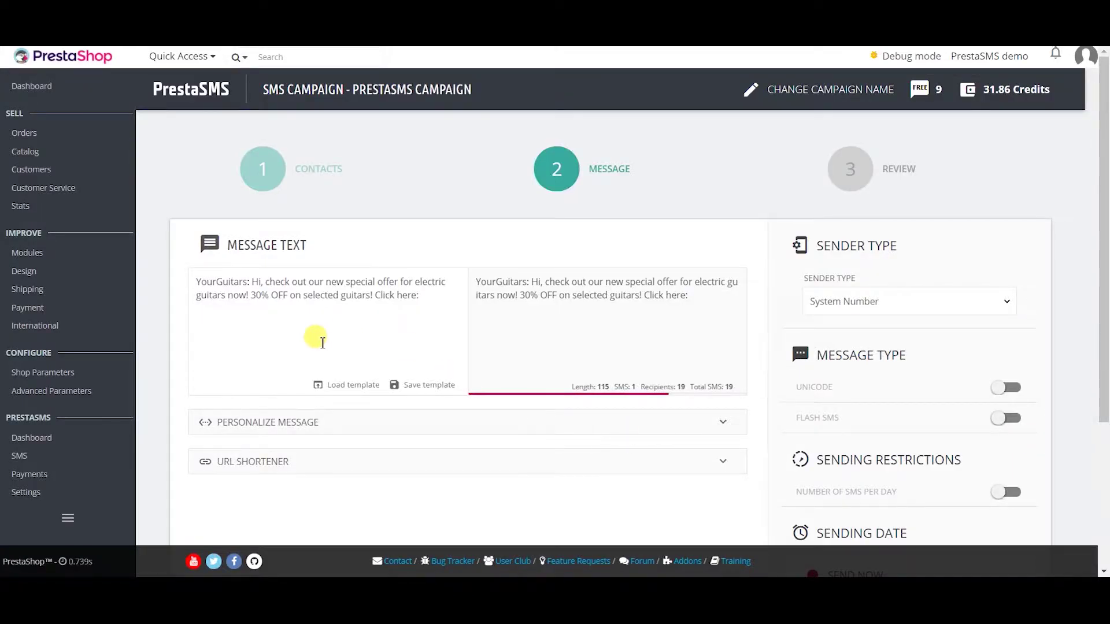
Step: Personalize the greeting with the <first_name> and <last_name> variables after 'Hi,'
left_click(247, 421)
scroll(256, 211, "down", 1)
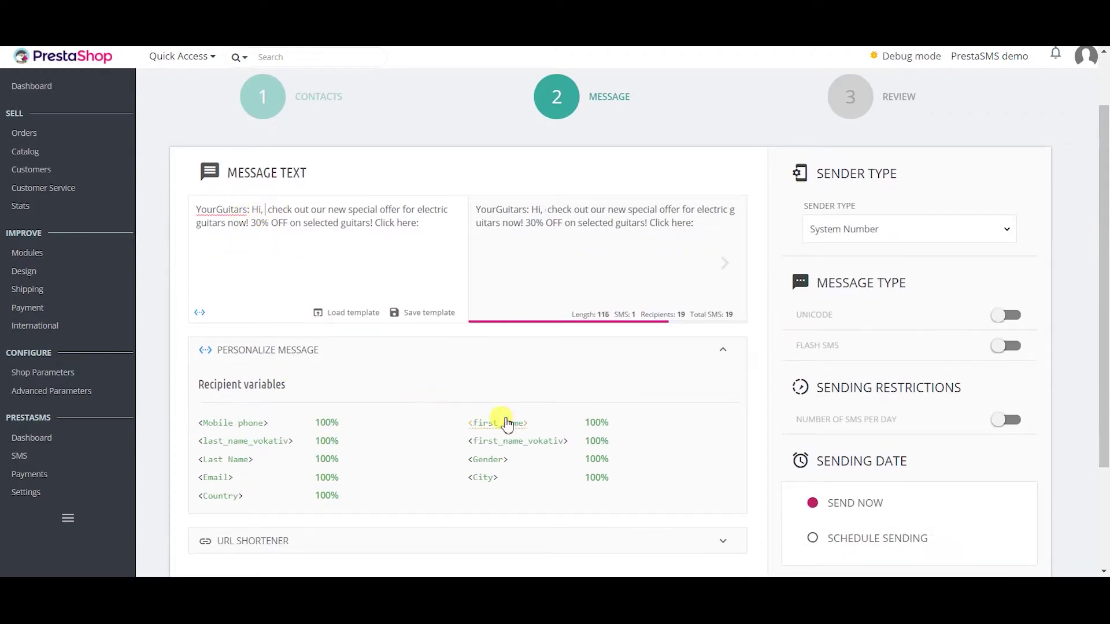
left_click(501, 423)
left_click(243, 458)
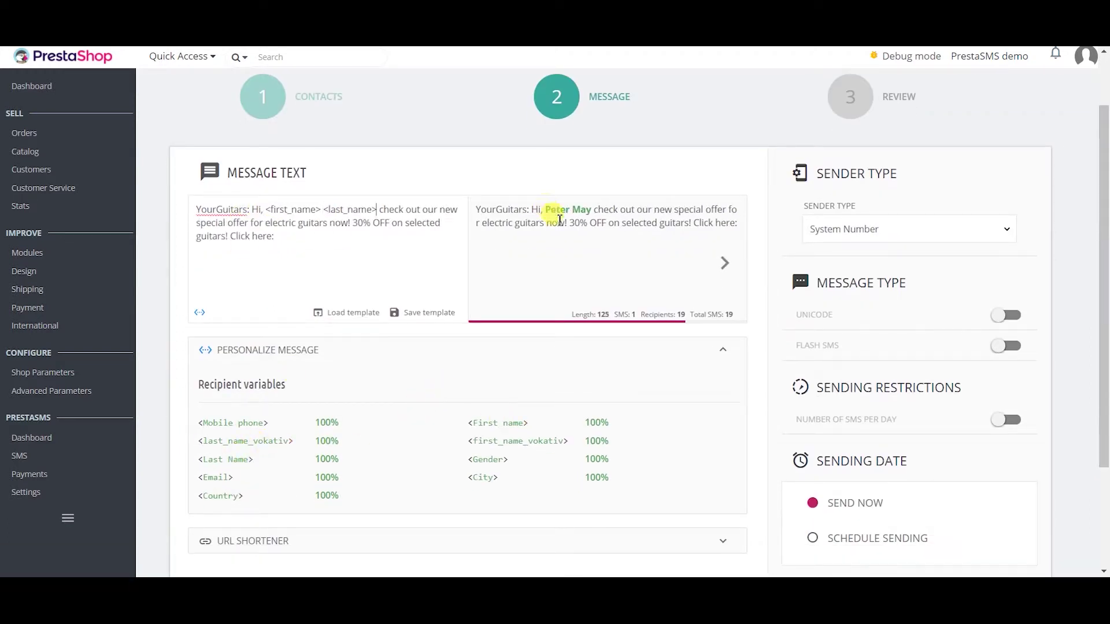
scroll(480, 226, "down", 2)
left_click(304, 211)
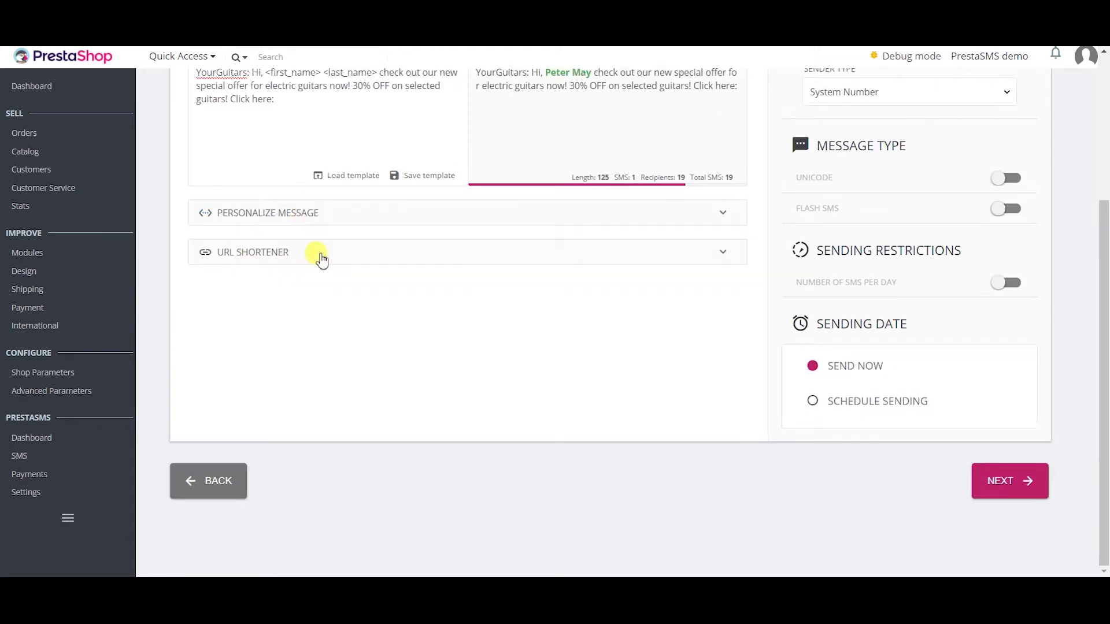
Step: Shorten the pasted BulkGate SMS plugin link with the ur7.eu domain
left_click(318, 255)
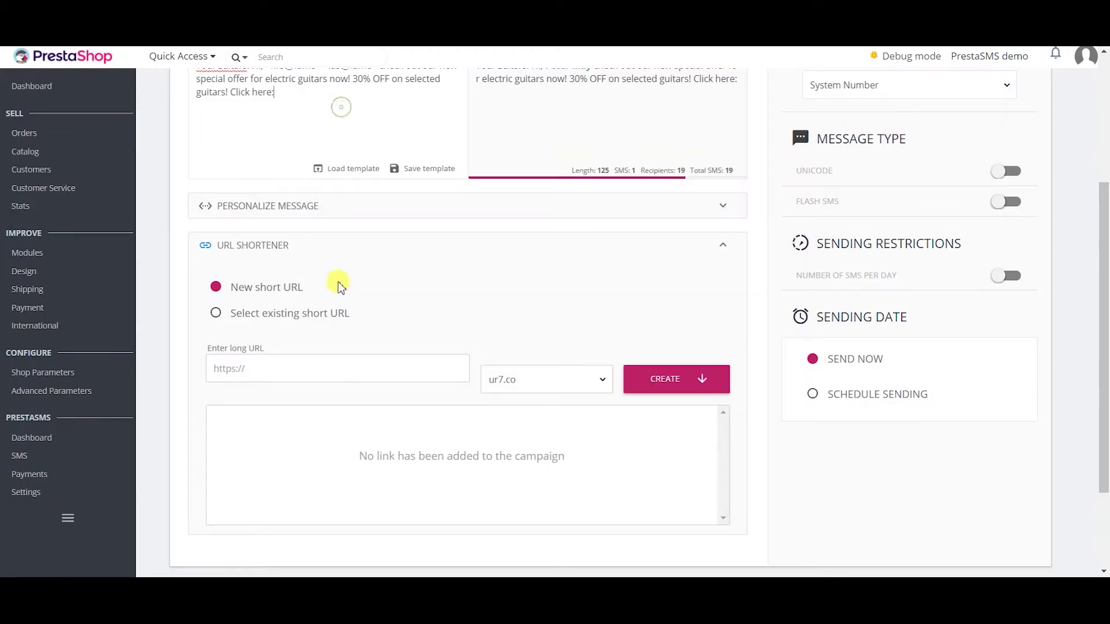
left_click(323, 368)
type("https://www.bulkgate.com/en/sms-plugin/")
left_click(520, 379)
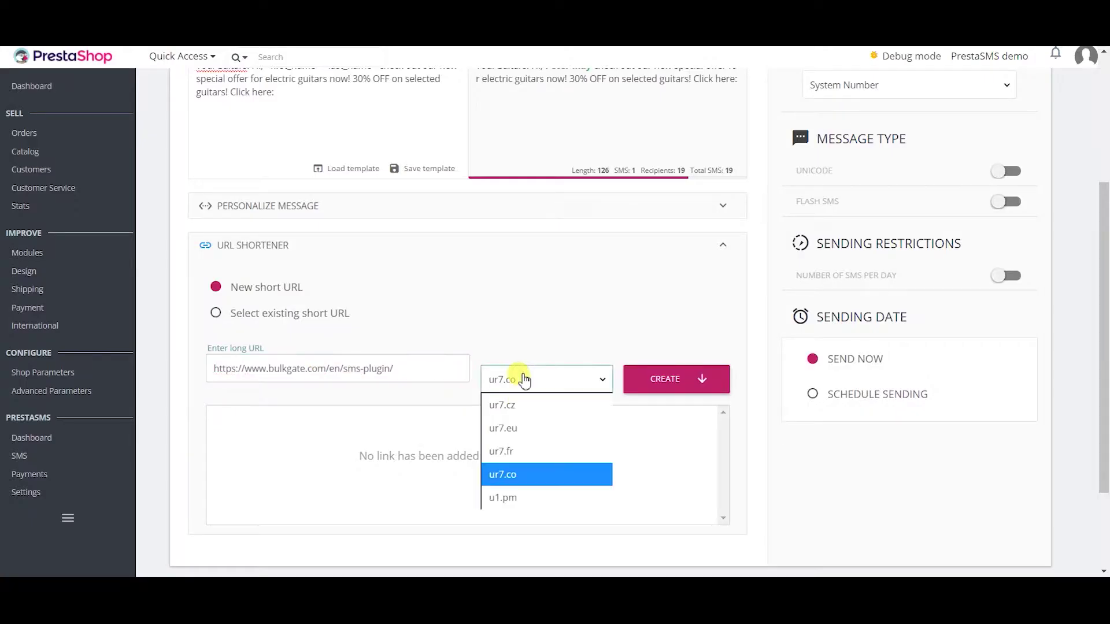
left_click(522, 425)
left_click(662, 385)
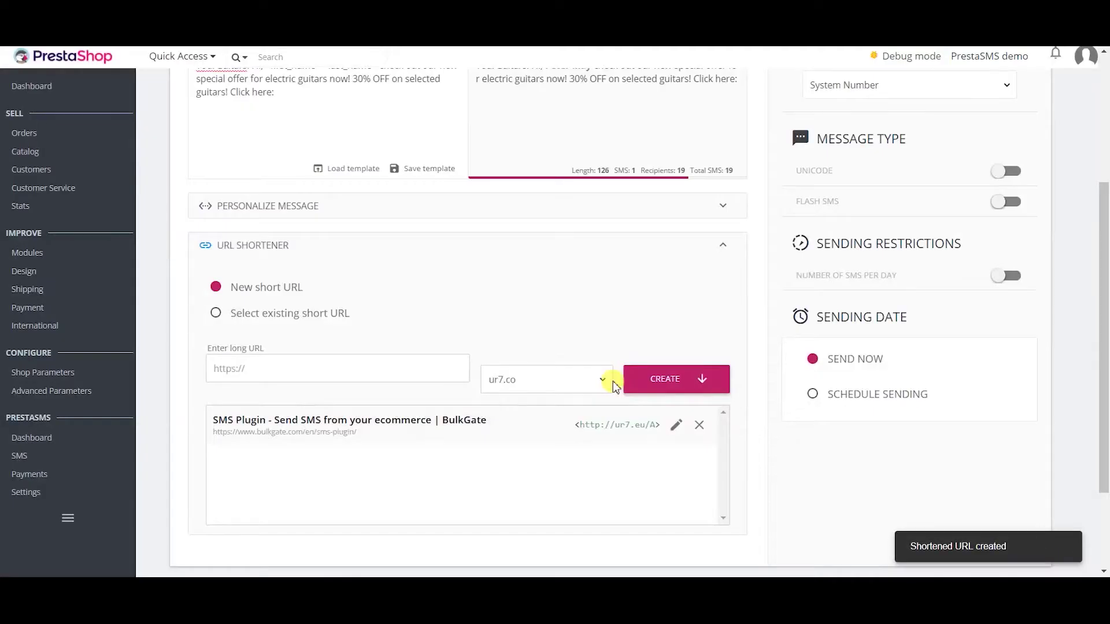
scroll(565, 230, "up", 3)
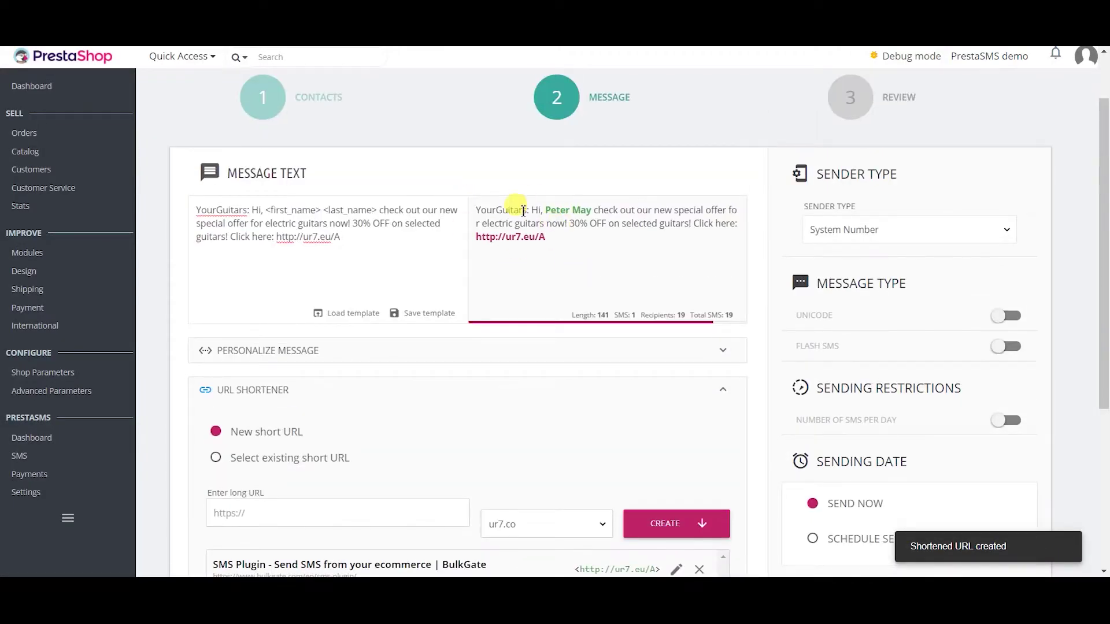
scroll(525, 211, "up", 2)
left_click(923, 303)
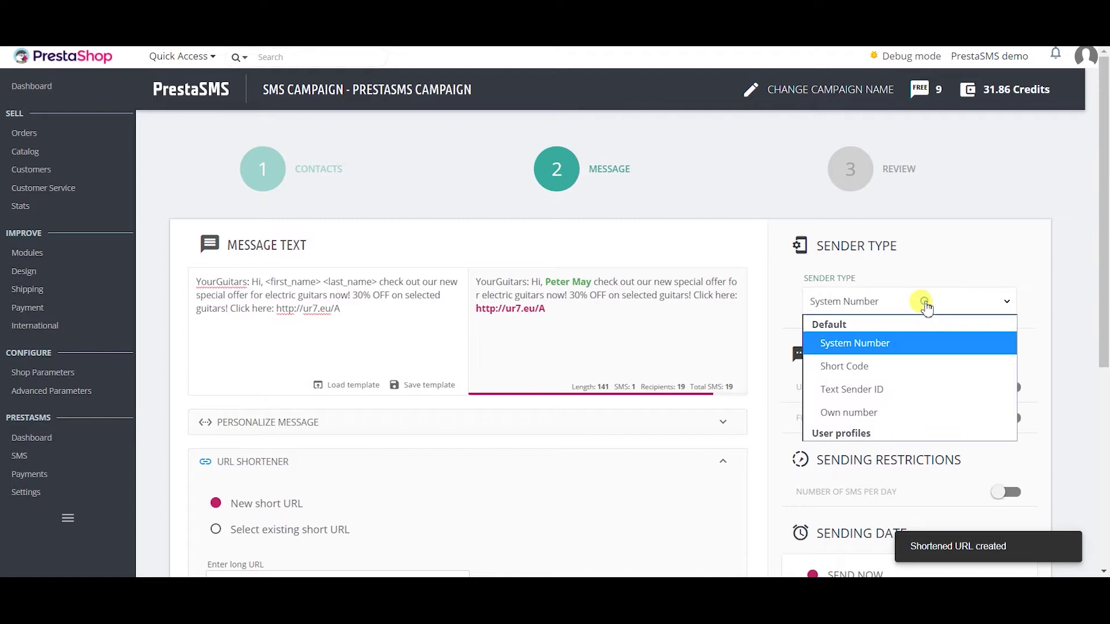
left_click(924, 343)
scroll(908, 301, "down", 3)
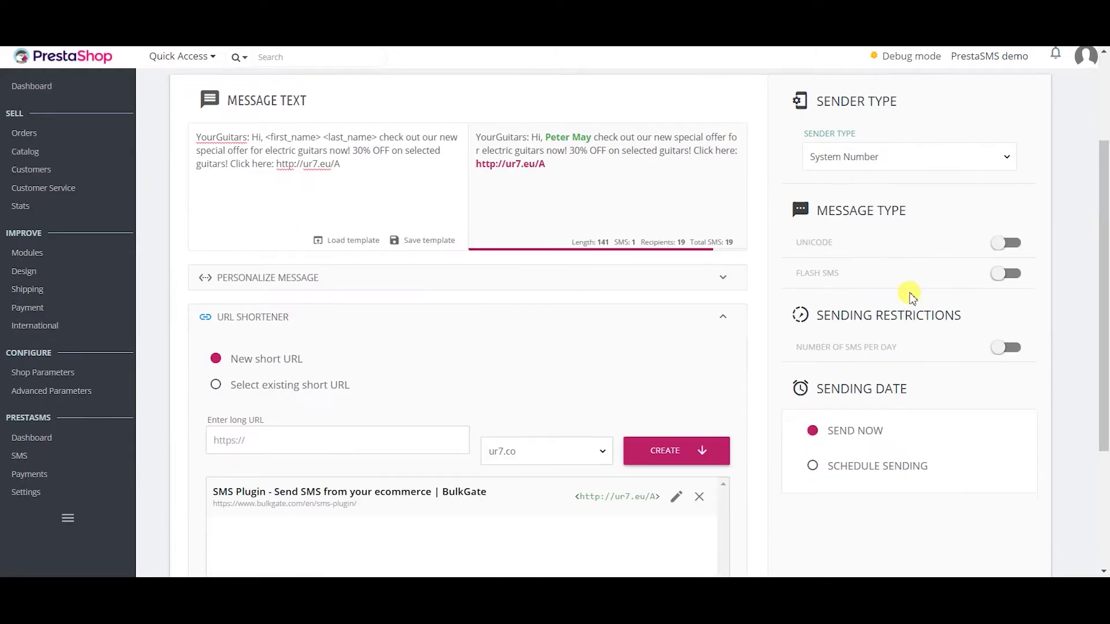
scroll(881, 430, "down", 1)
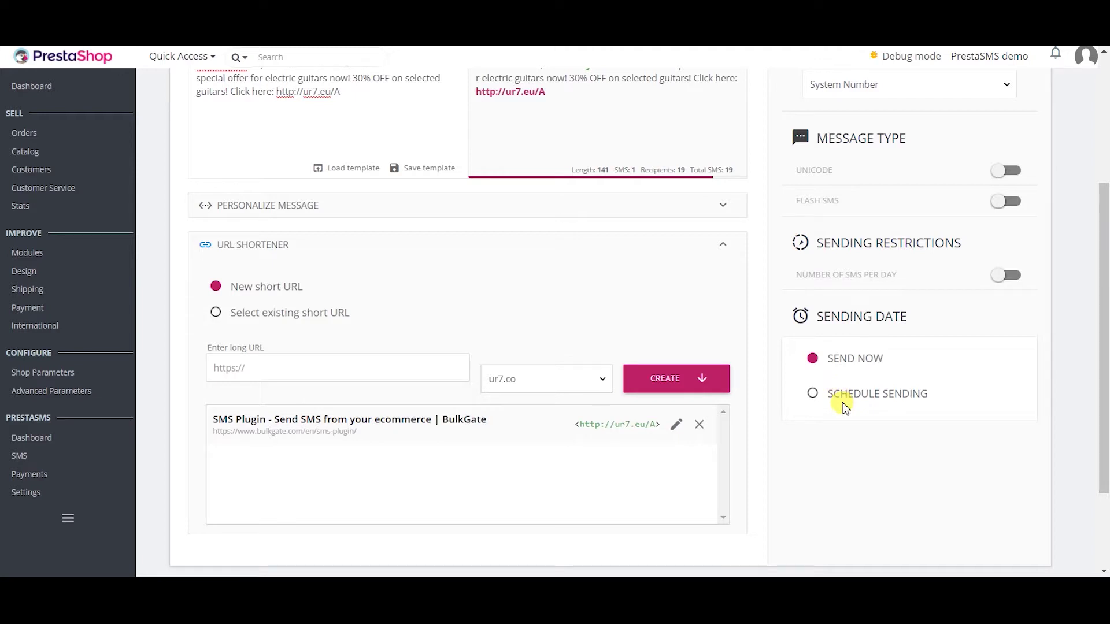
scroll(844, 408, "down", 2)
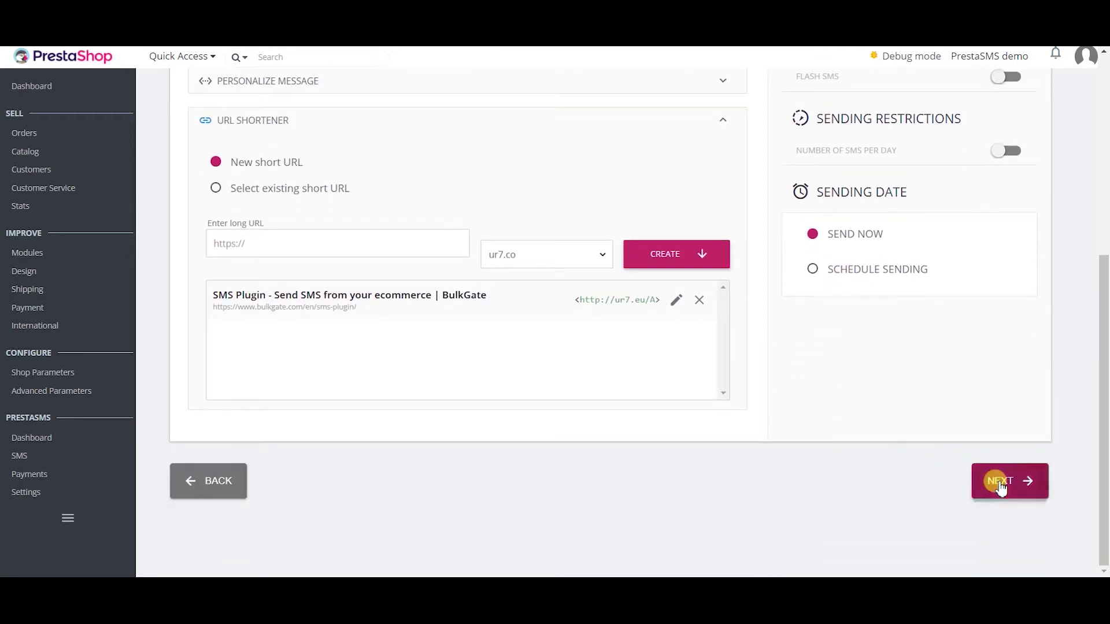
left_click(1001, 488)
Step: Dismiss the test campaign form and send the campaign to all 19 recipients
scroll(738, 319, "up", 2)
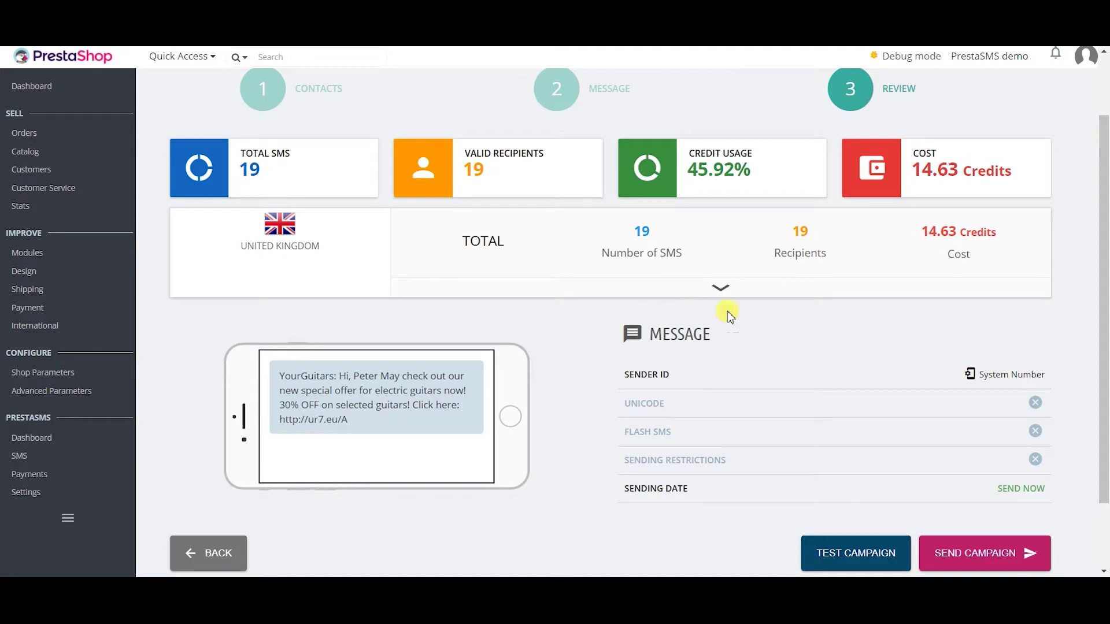
left_click(881, 546)
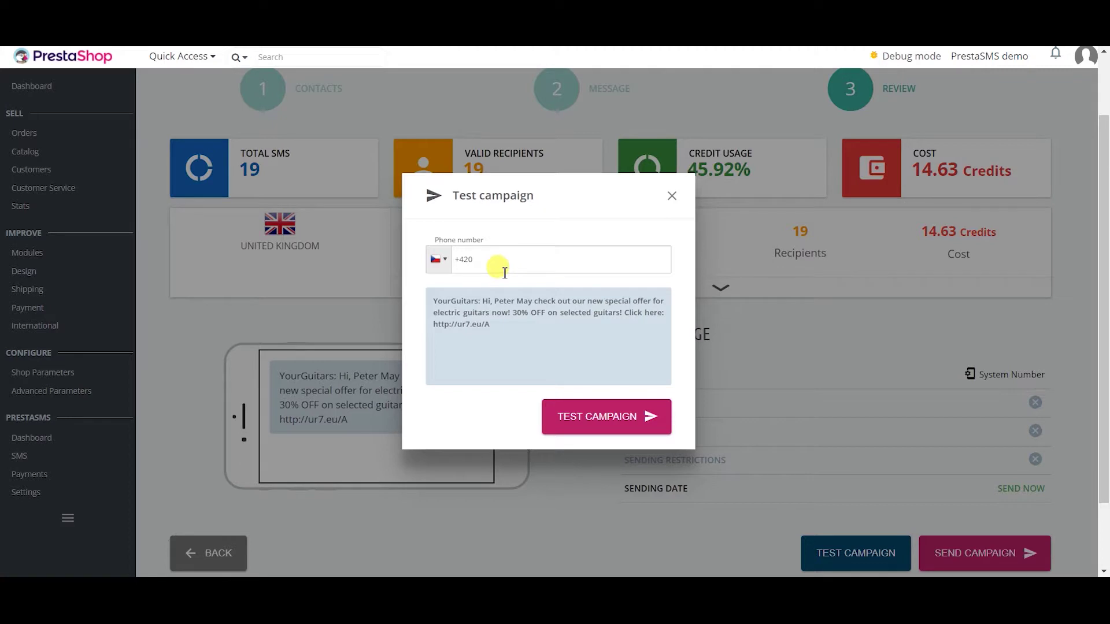
left_click(670, 197)
left_click(980, 546)
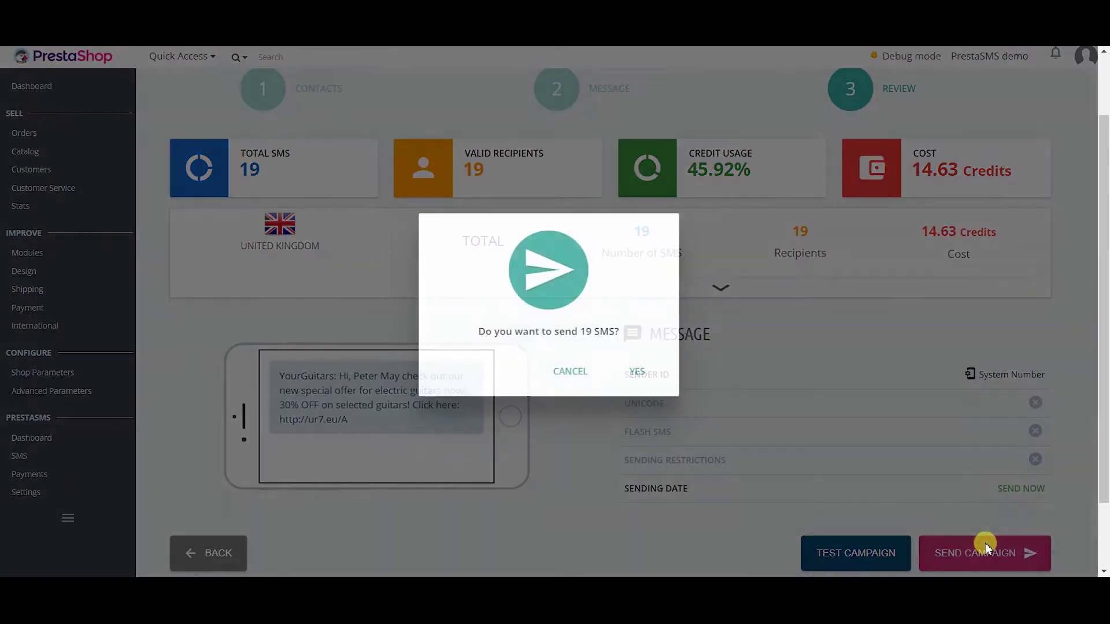
left_click(636, 372)
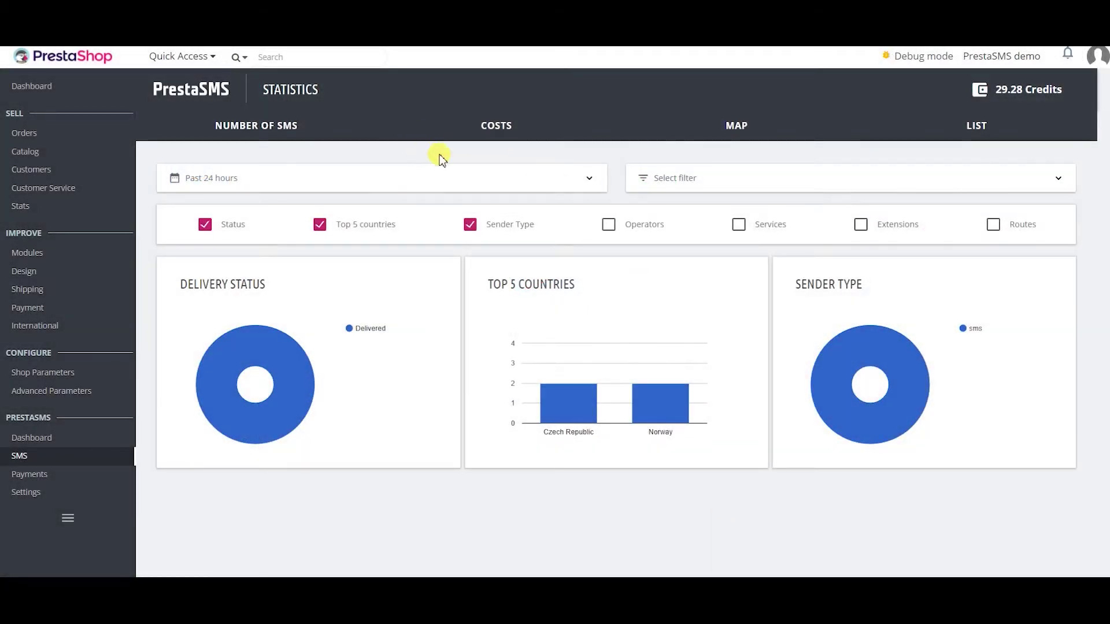
Step: Add a Routes chart to the statistics, keeping the date range, and switch to the map view
left_click(574, 182)
left_click(574, 183)
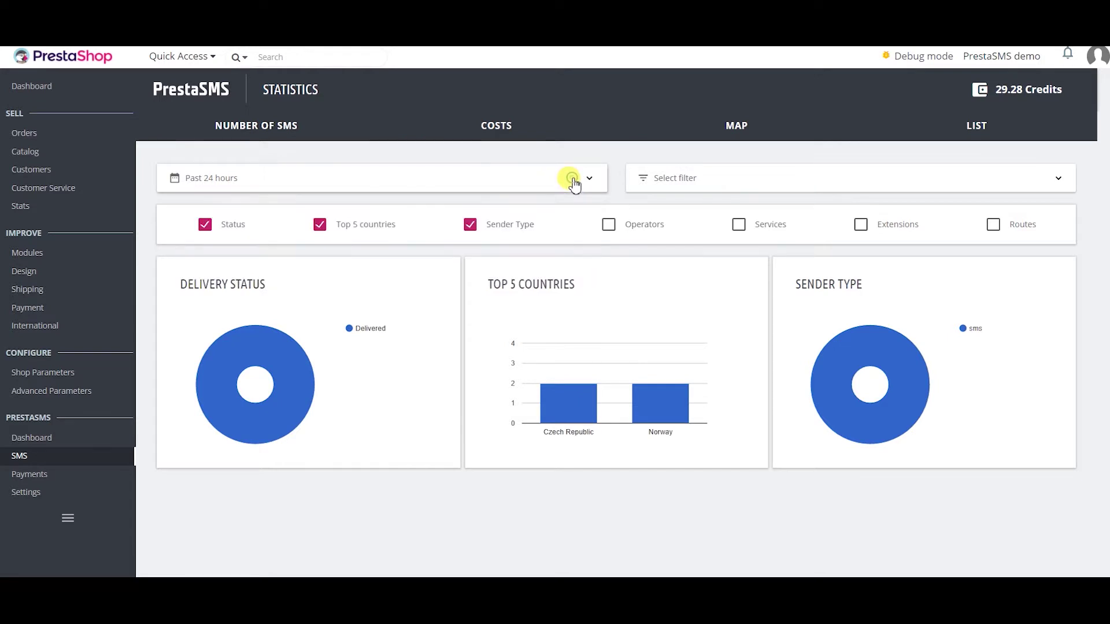
left_click(994, 225)
scroll(997, 228, "down", 3)
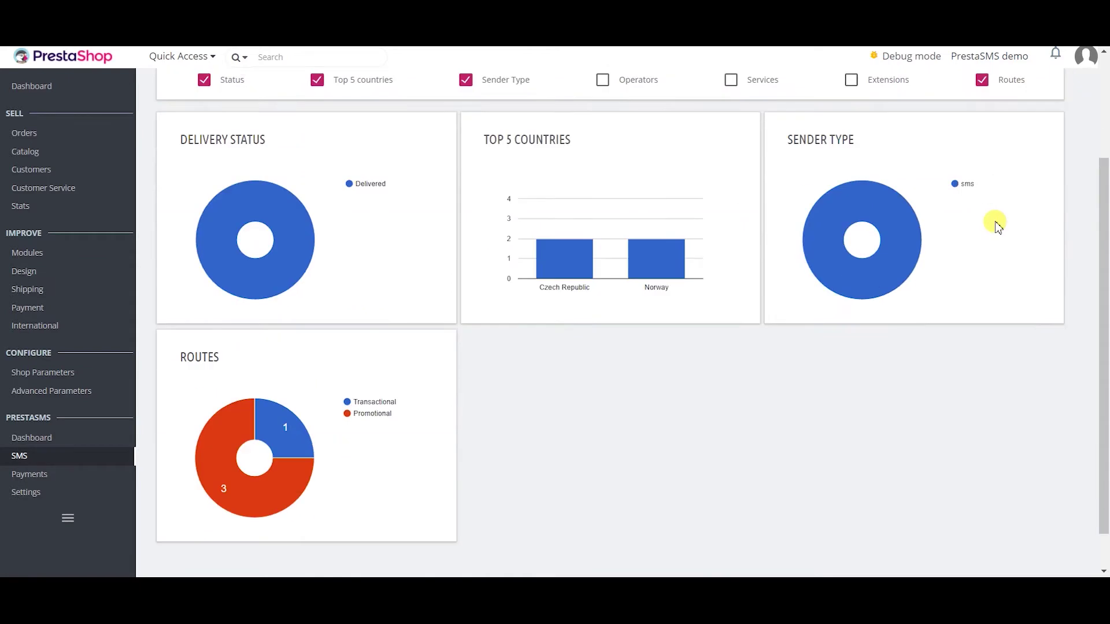
scroll(998, 226, "up", 3)
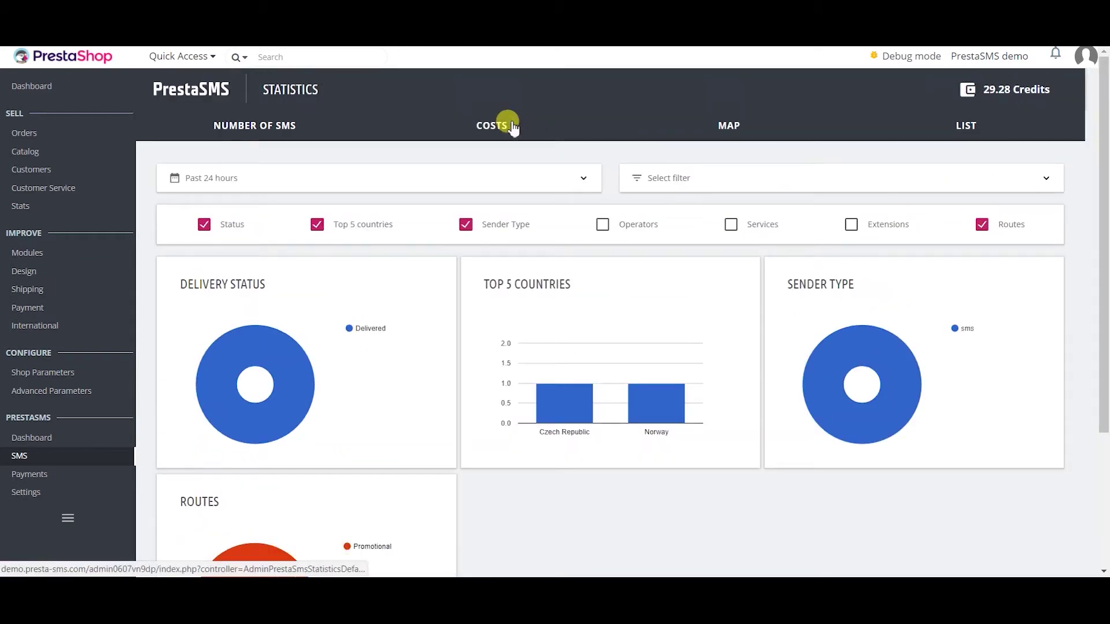
left_click(727, 128)
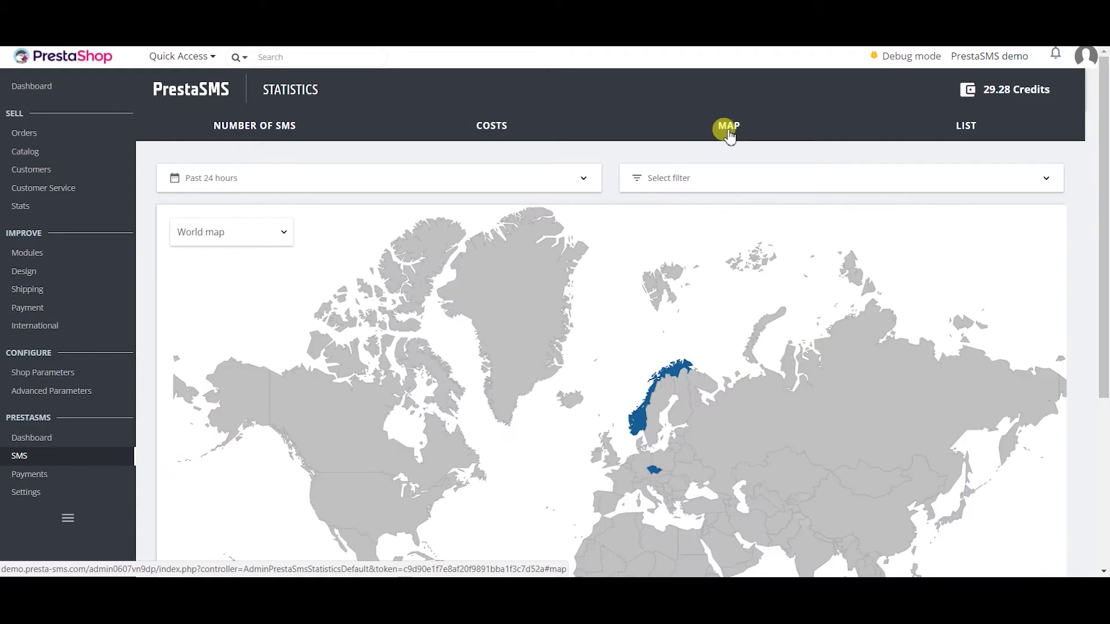
scroll(727, 131, "down", 5)
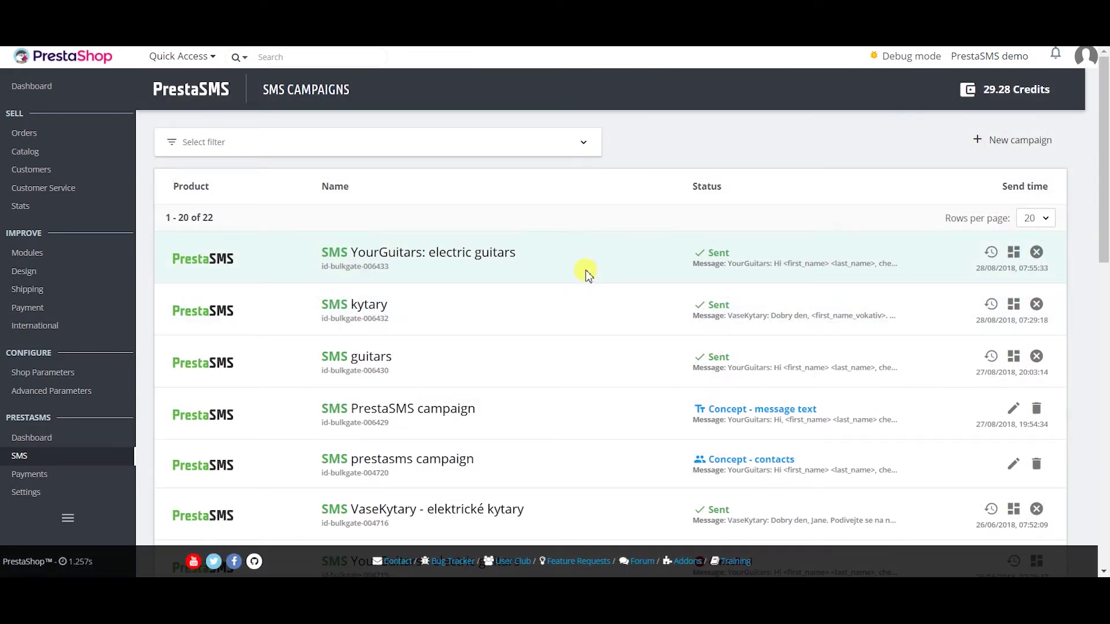
Step: Review the YourGuitars: electric guitars campaign dashboard, then return to the campaign list
left_click(1013, 252)
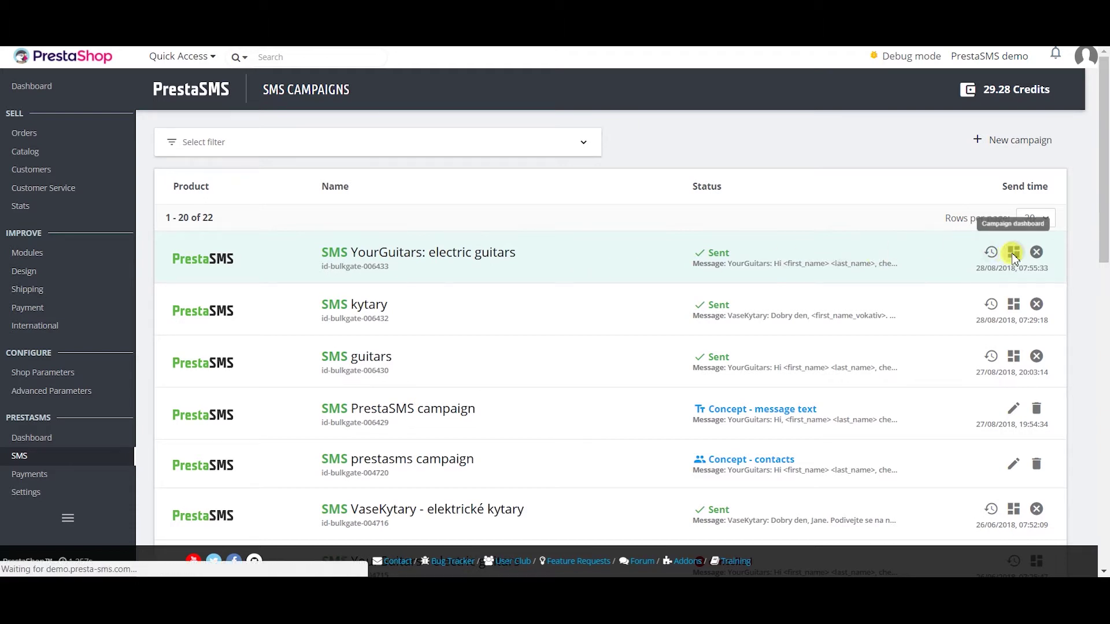
scroll(1013, 257, "down", 6)
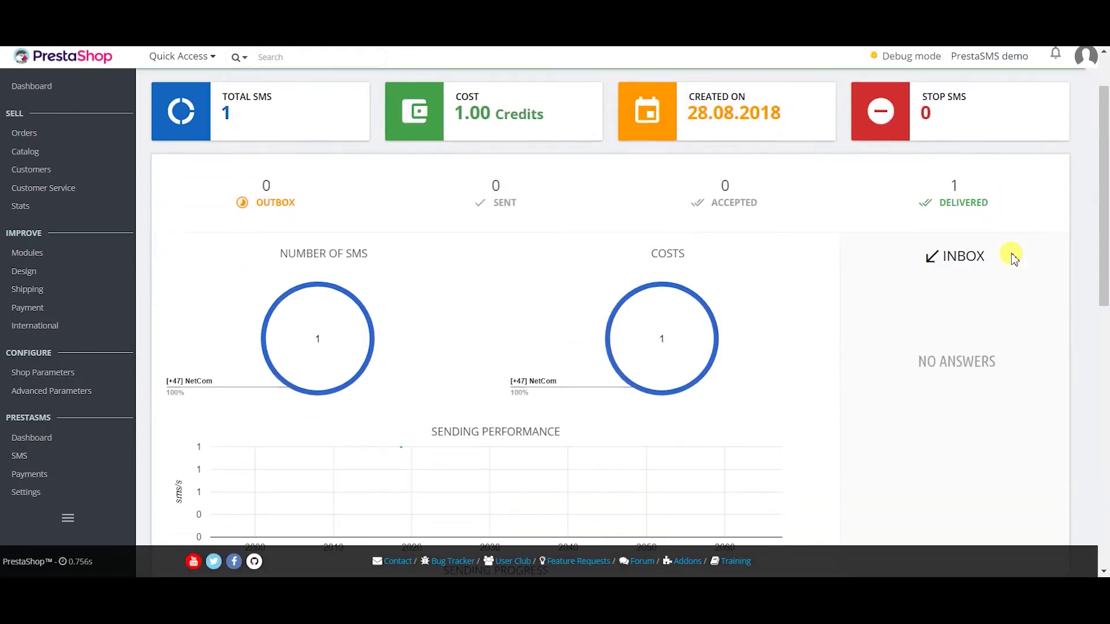
scroll(1011, 256, "down", 4)
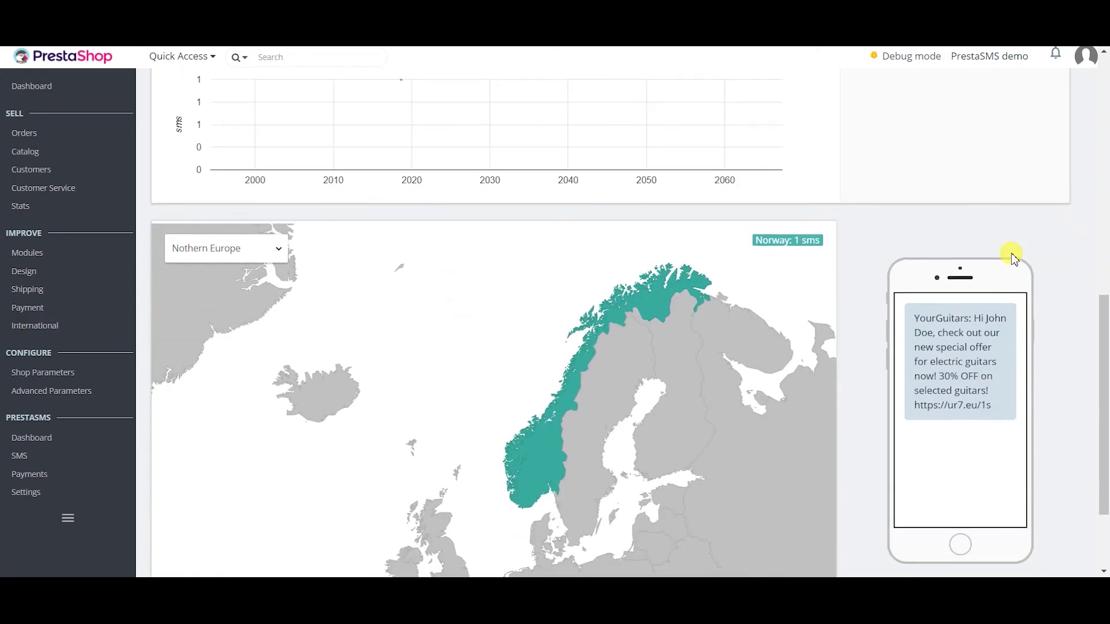
key("alt+Left")
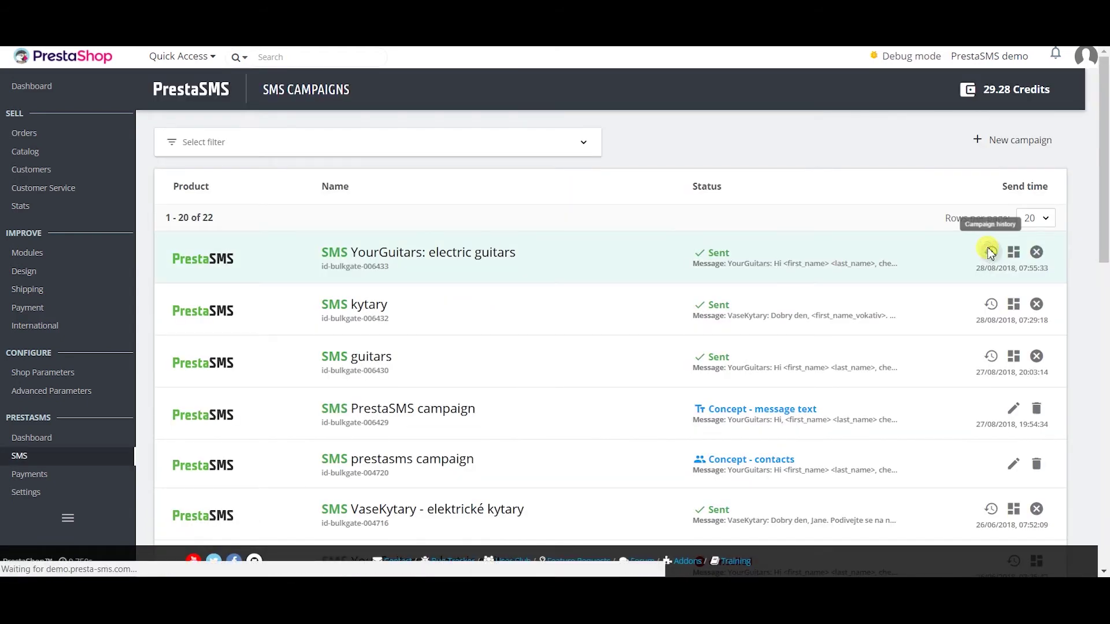
Step: Open the campaign's per-recipient delivery history and expand the delivered SMS details
left_click(990, 252)
left_click(543, 261)
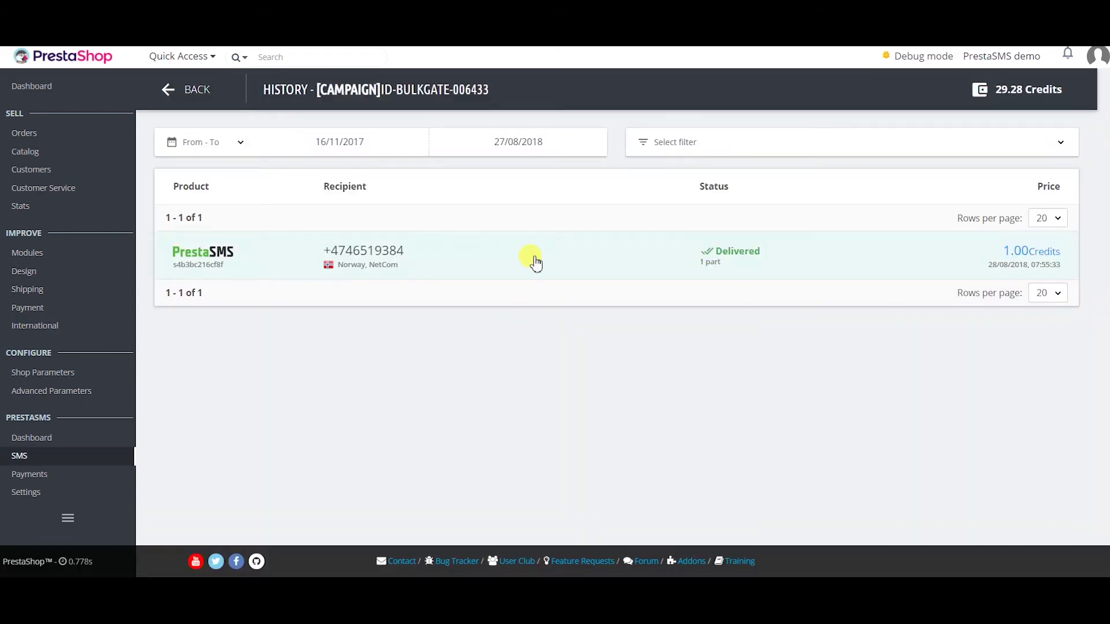
left_click(535, 263)
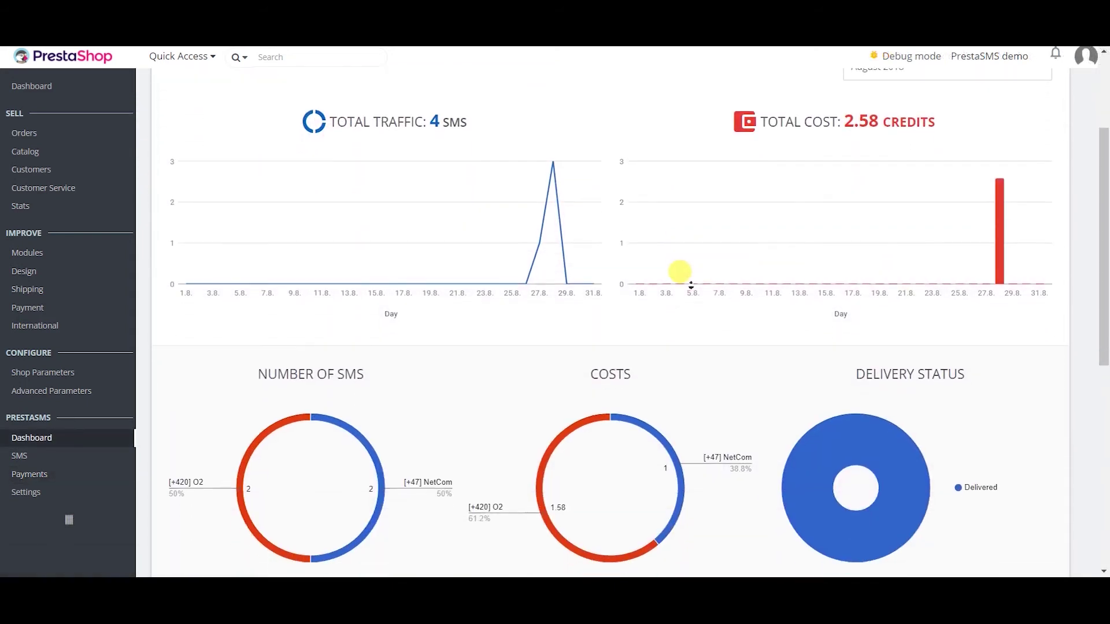
Step: Scroll down the PrestaSMS dashboard past the traffic, cost and delivery charts to the recipient map and Inbox
scroll(690, 285, "down", 5)
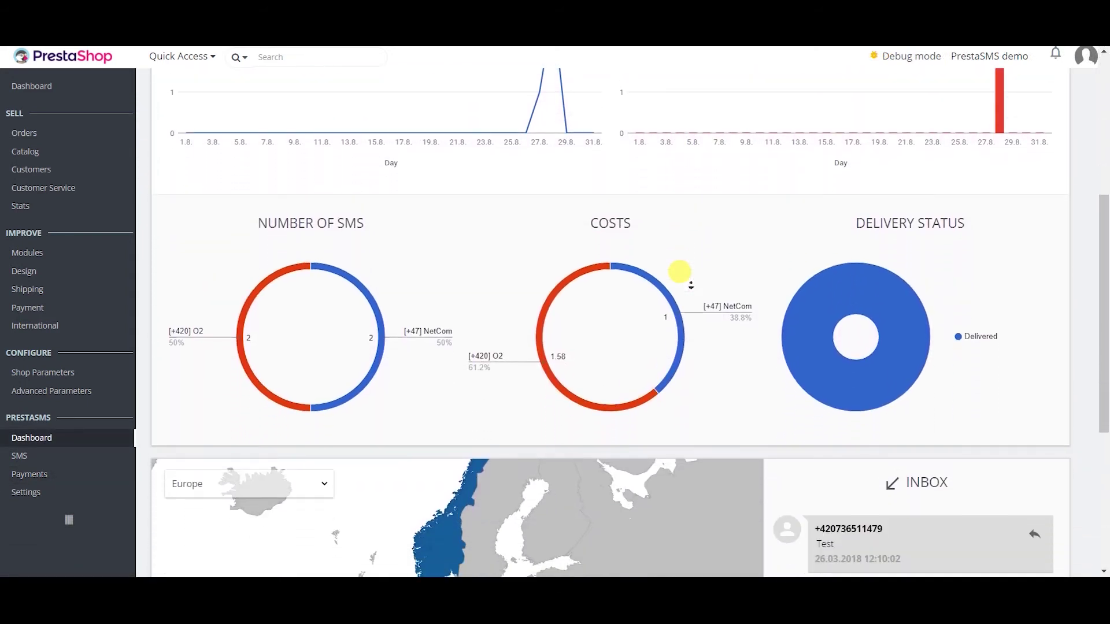
scroll(691, 285, "down", 5)
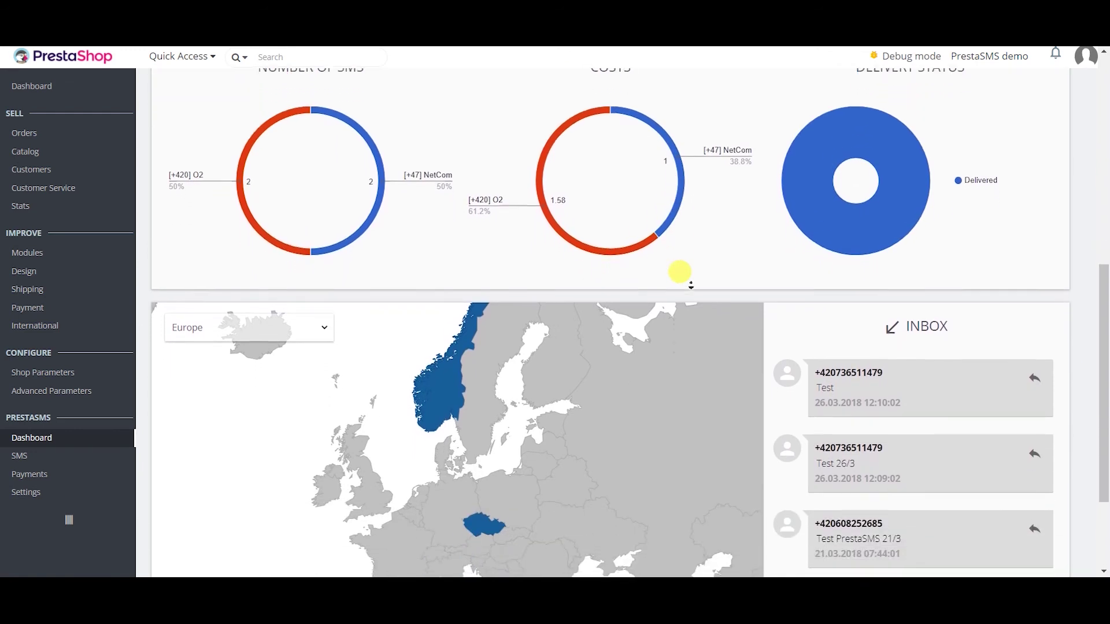
scroll(690, 285, "down", 5)
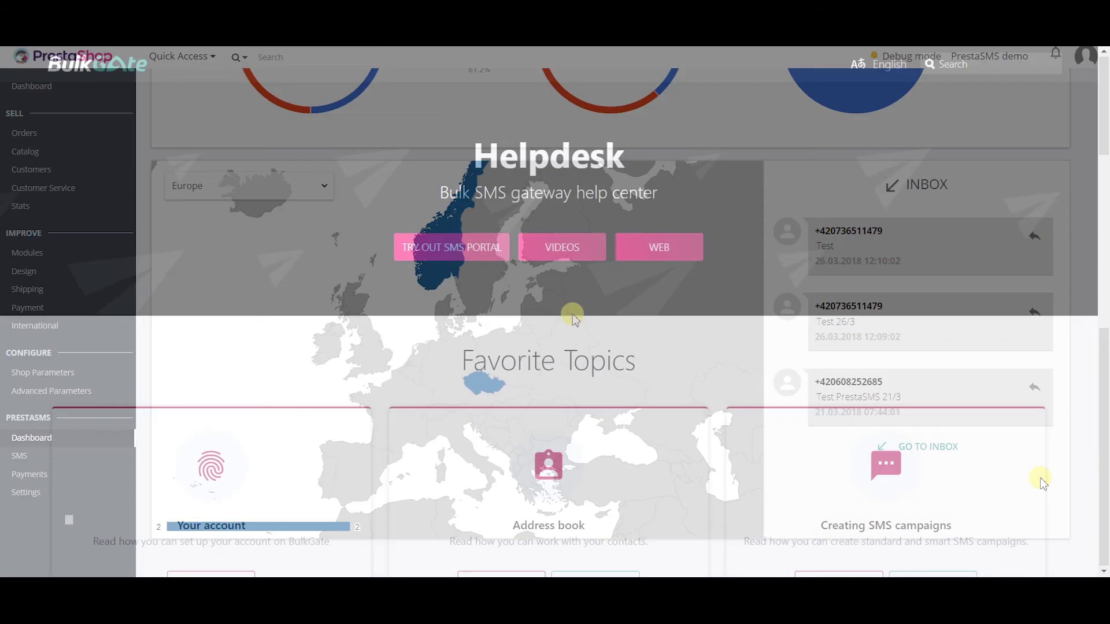
scroll(569, 316, "down", 15)
Step: View the WooSMS module installation guide, then the PrestaSMS module installation guide
left_click(527, 382)
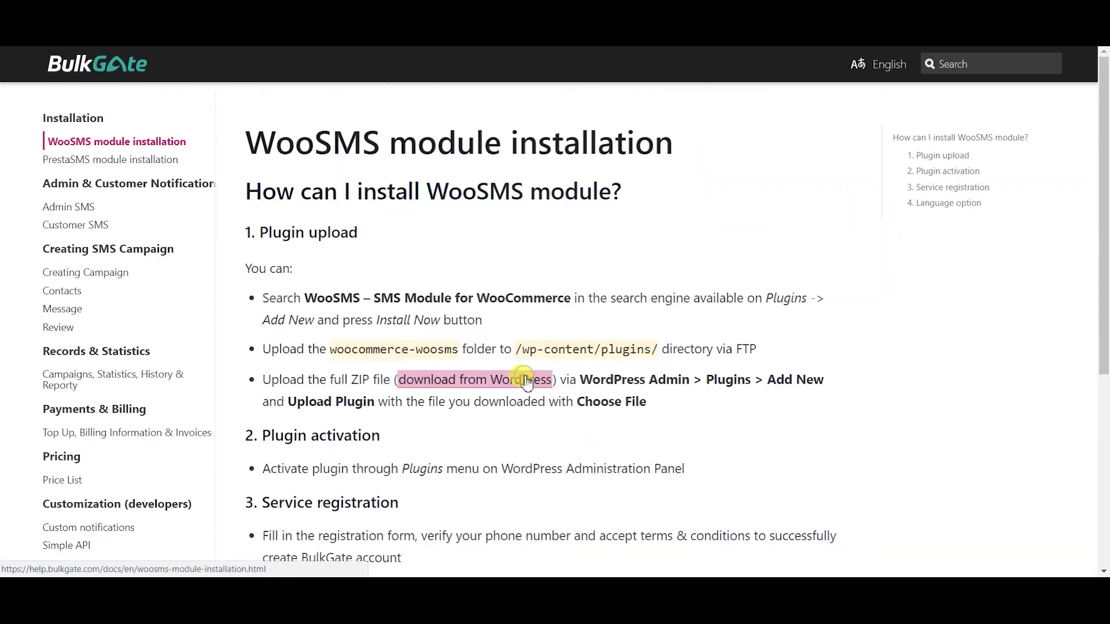
left_click(185, 172)
scroll(370, 203, "down", 3)
scroll(346, 218, "up", 3)
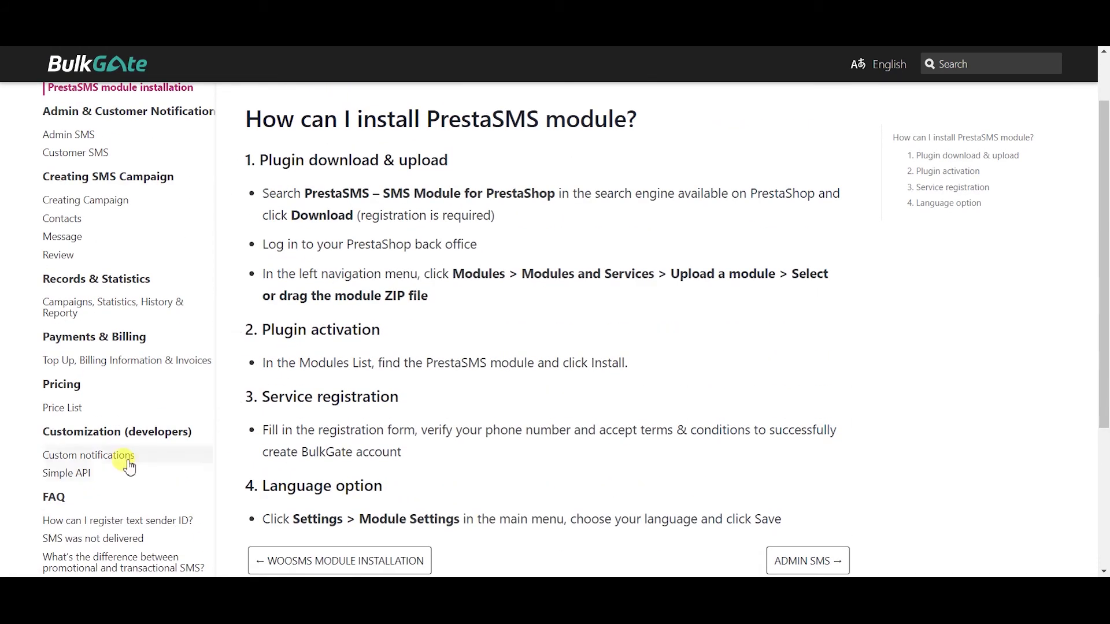
Step: Read through the Custom notifications page, then move on to the Simple API documentation
left_click(123, 456)
scroll(497, 236, "down", 5)
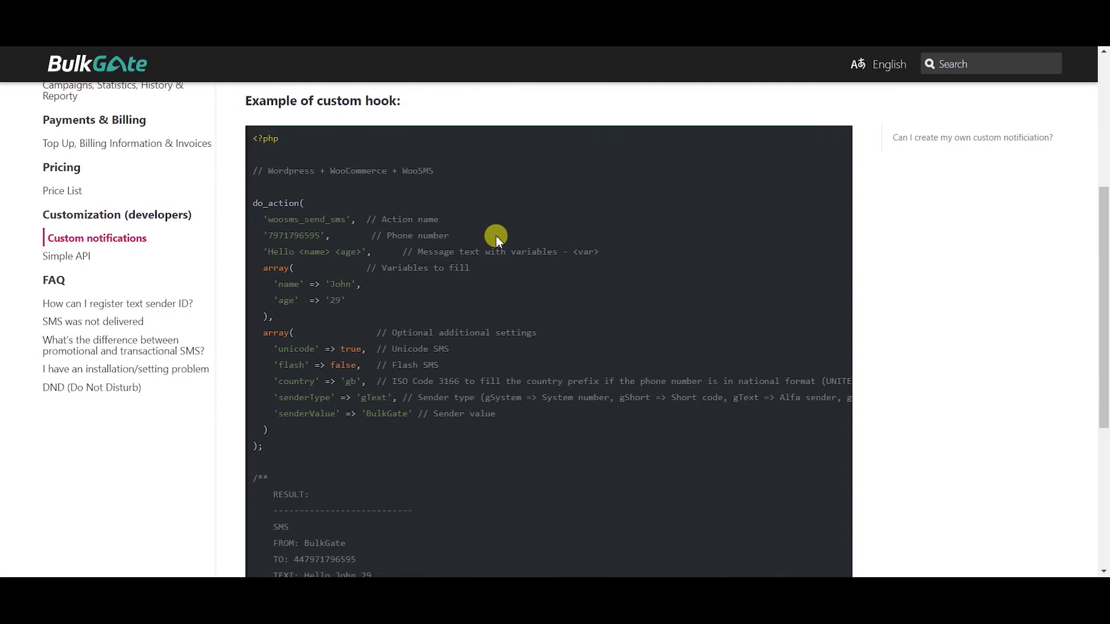
scroll(485, 286, "up", 3)
left_click(61, 470)
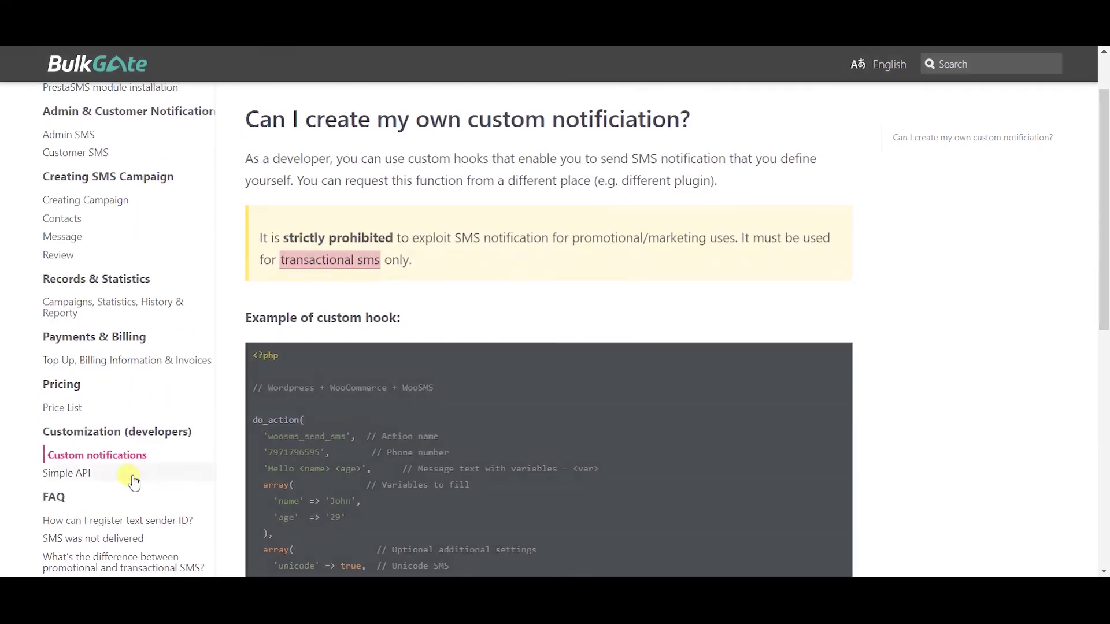